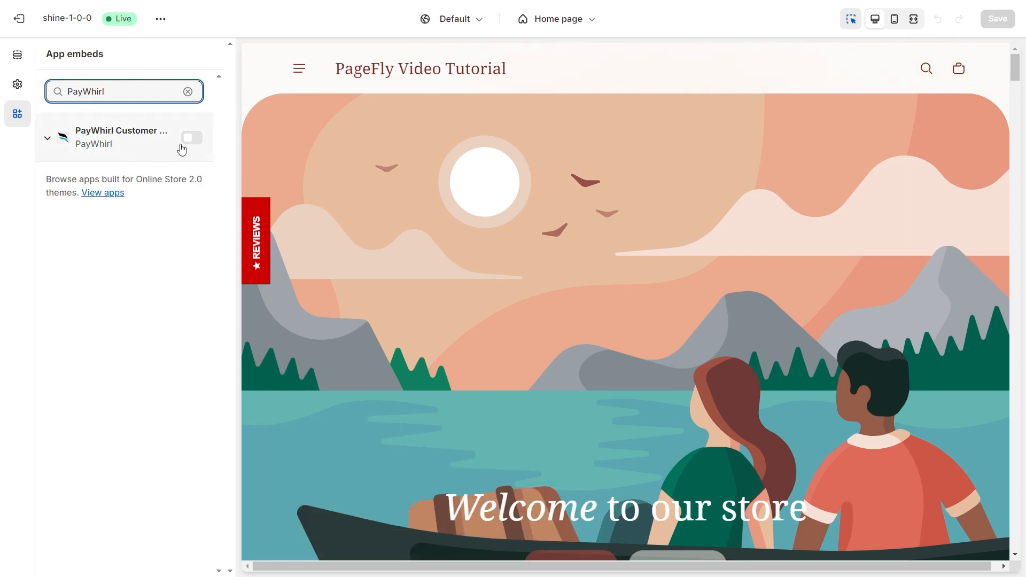
Step: Enable the PayWhirl app embed in the shine-1-0-0 theme and save the theme
left_click(190, 141)
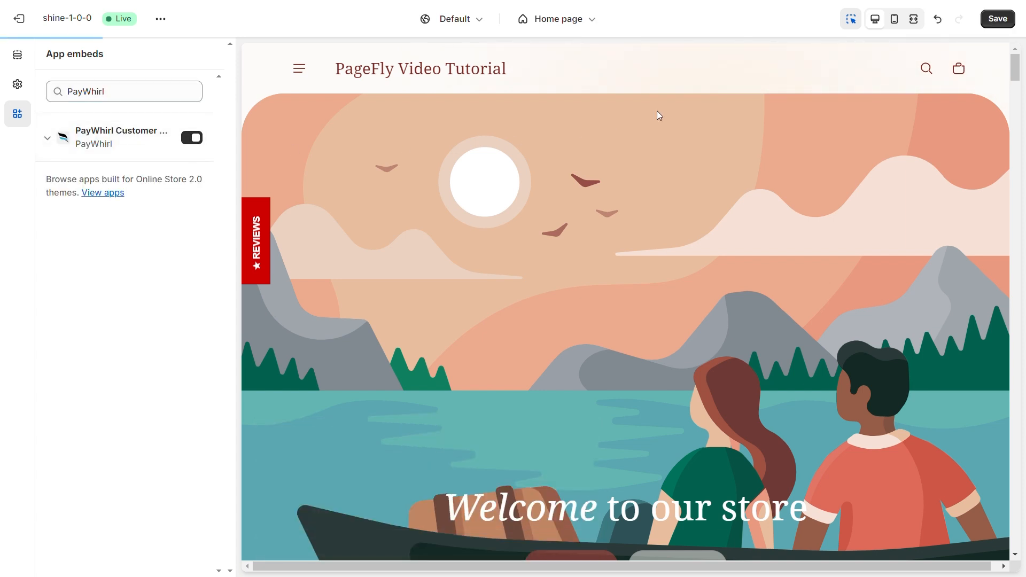
left_click(1004, 24)
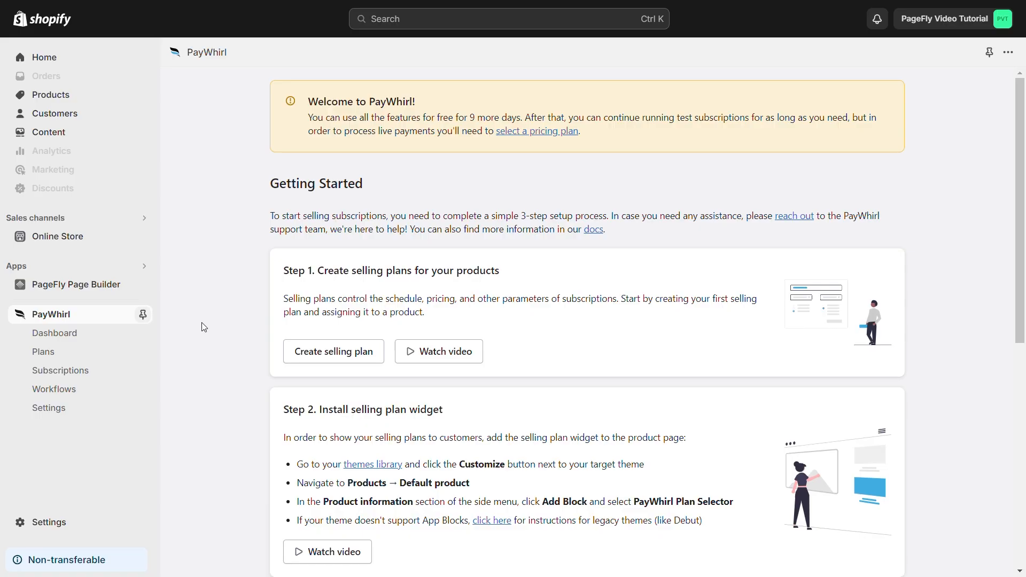
Step: Create a new selling plan group in the PayWhirl app and name it PageFly
left_click(47, 351)
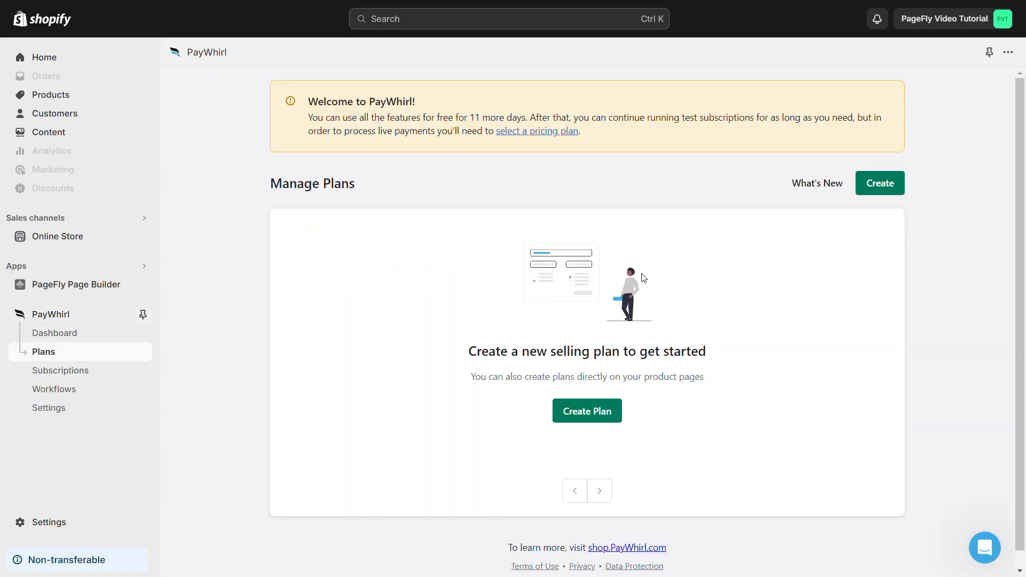
left_click(872, 197)
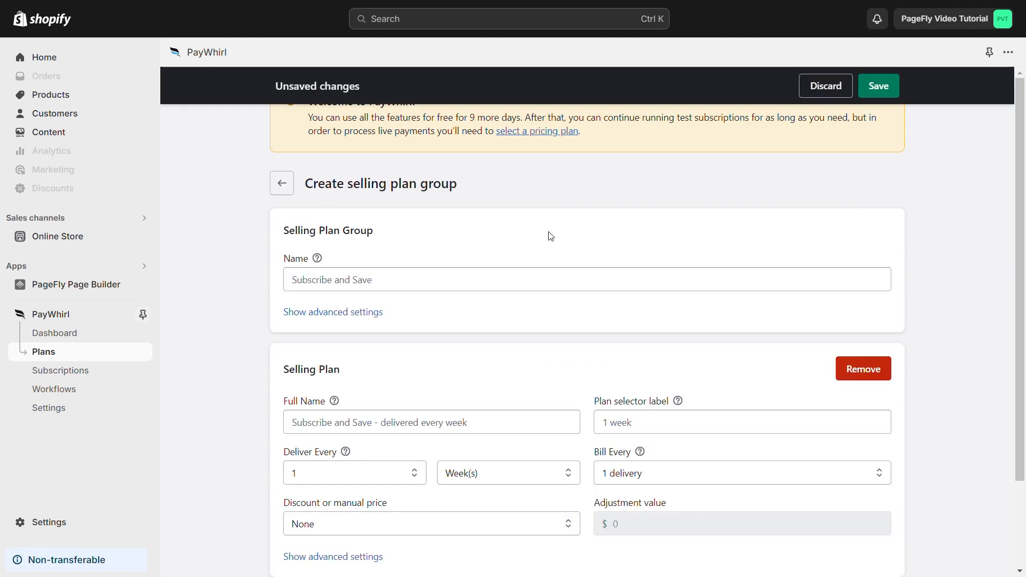
scroll(346, 230, "down", 1)
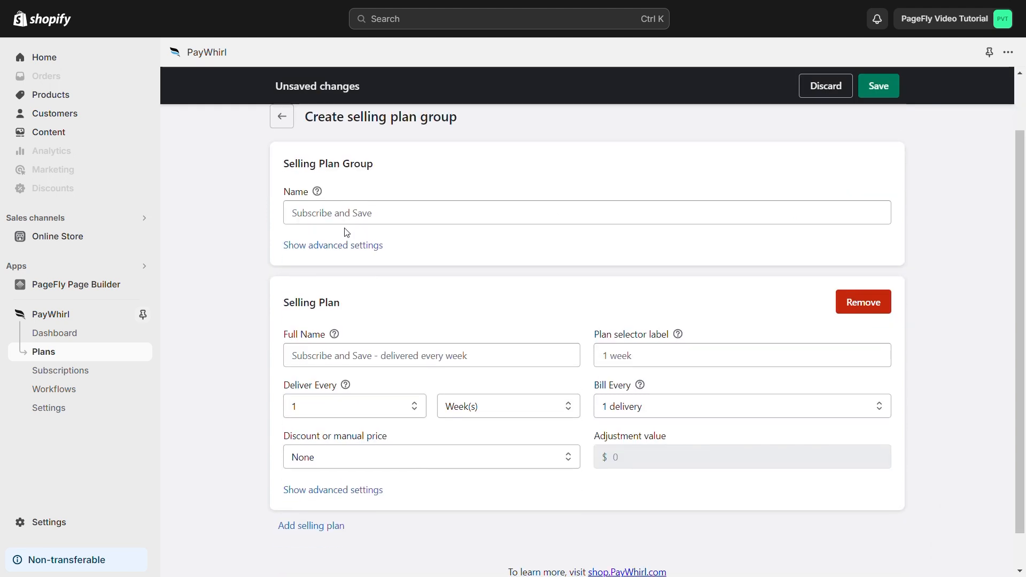
left_click(316, 217)
type("PageFly")
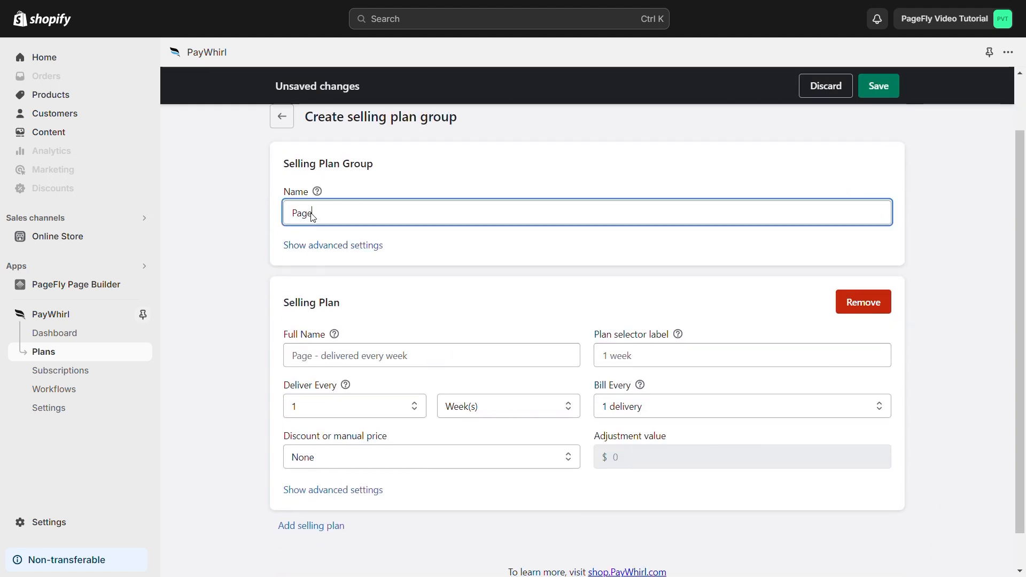
left_click(295, 261)
Step: Add a second selling plan to the group and set its delivery interval unit to Month(s)
scroll(281, 275, "down", 1)
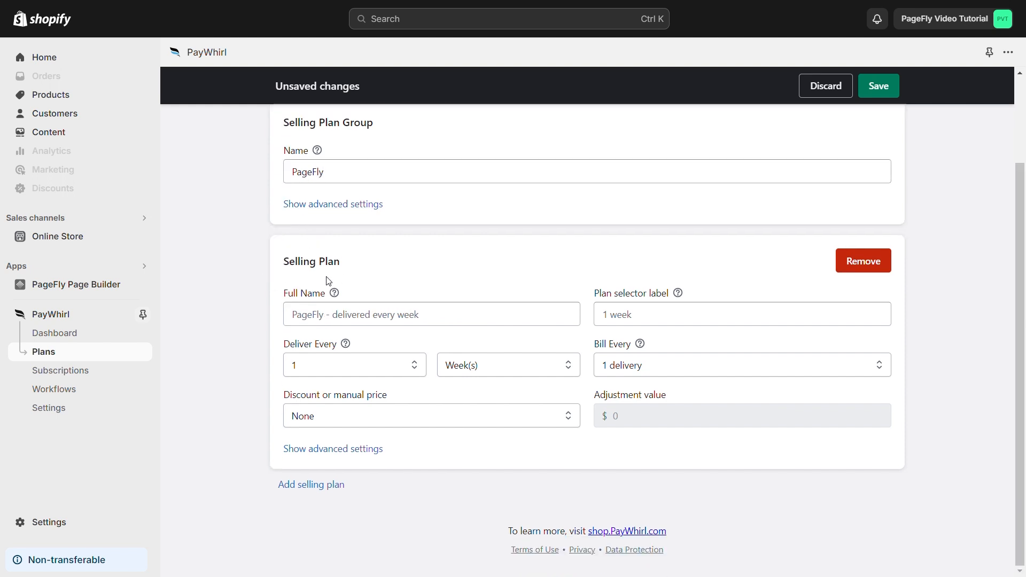
left_click(295, 484)
scroll(298, 480, "down", 3)
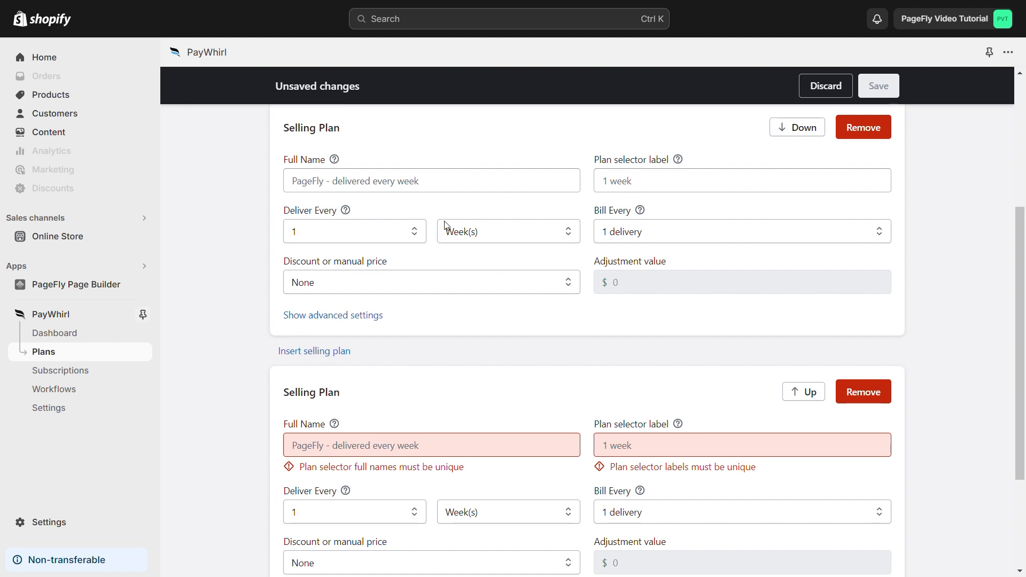
scroll(477, 258, "down", 3)
left_click(478, 385)
left_click(474, 419)
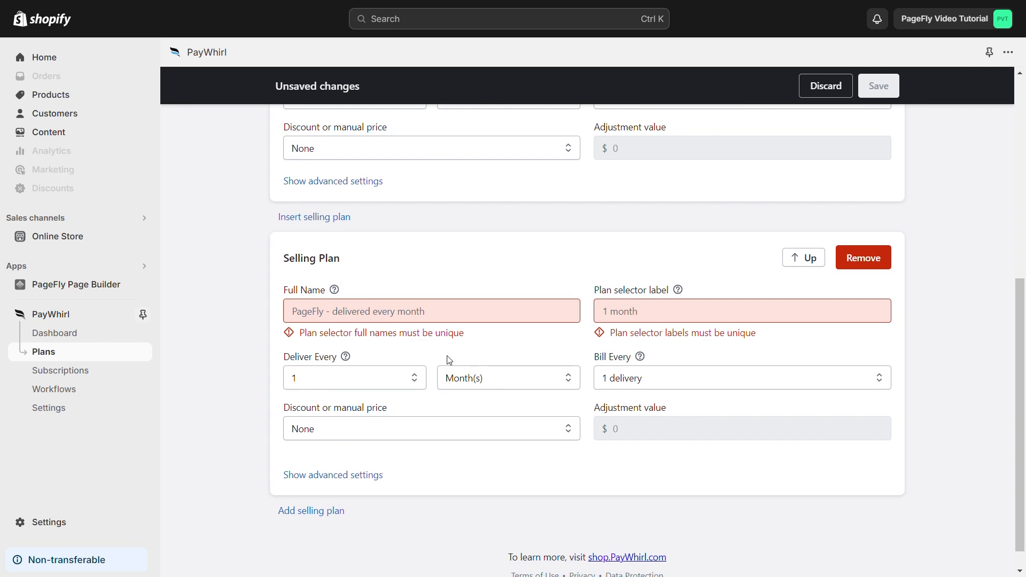
Step: Give the weekly selling plan a percentage discount of 5 and the plan selector label "Week (Save 5%)"
scroll(448, 359, "up", 3)
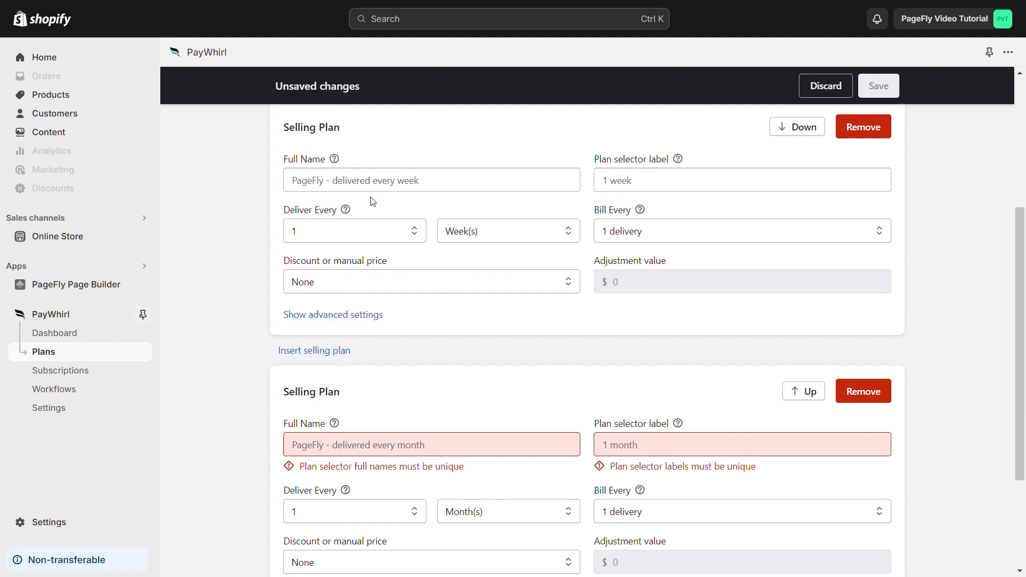
left_click(332, 287)
left_click(318, 320)
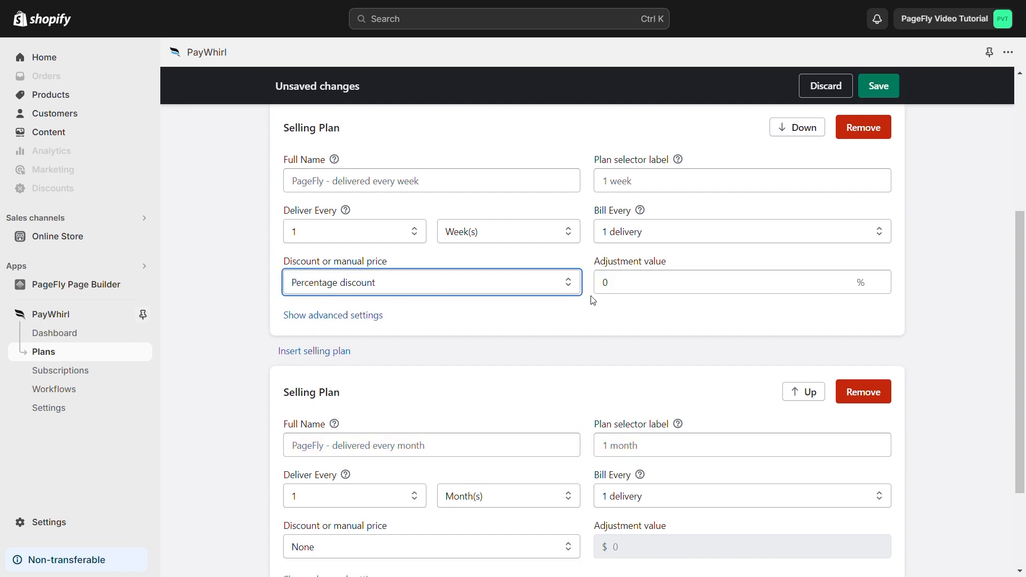
left_click(604, 289)
type("5")
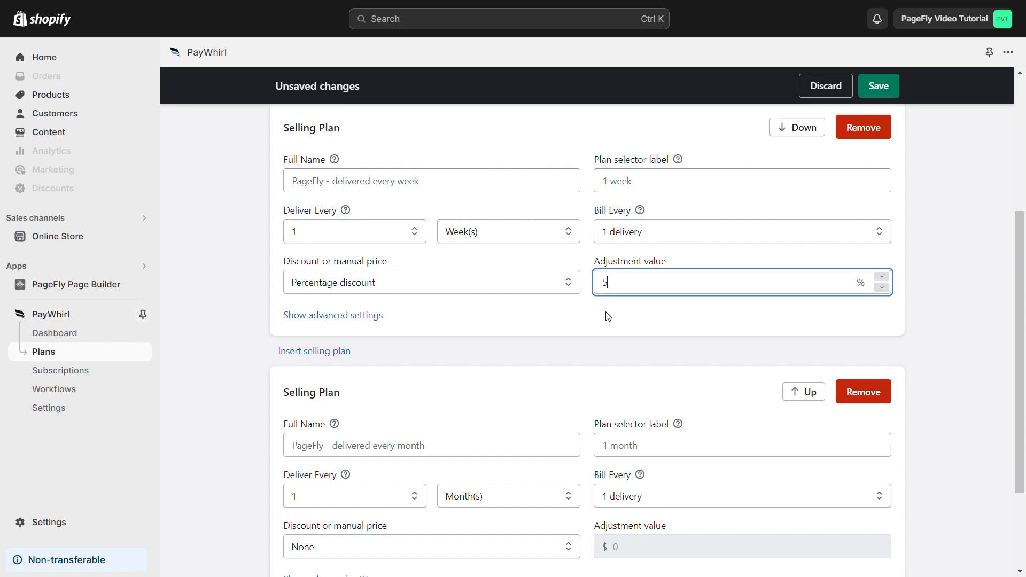
left_click(621, 185)
type("Week (Save 5%")
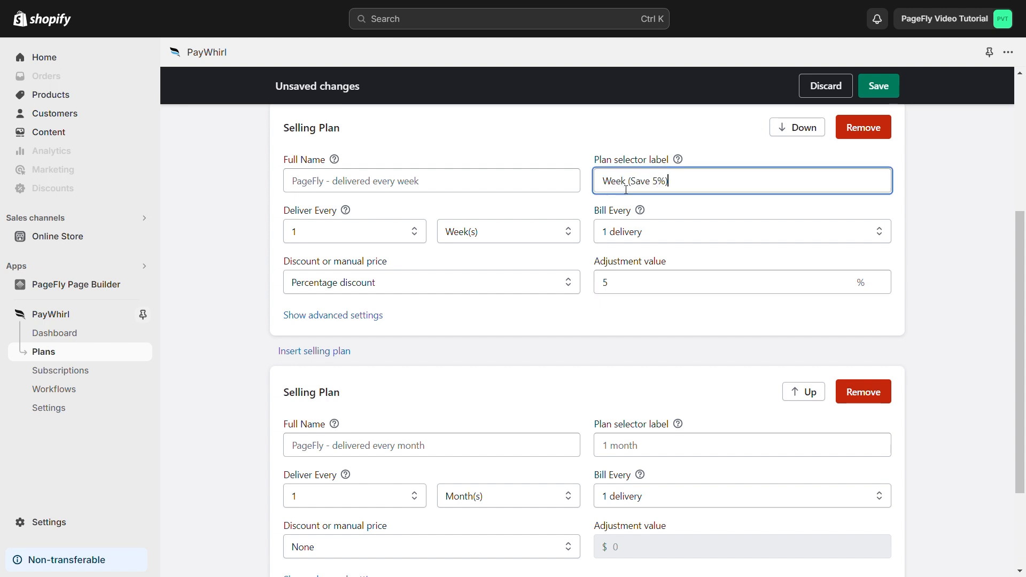
left_click(616, 323)
Step: Give the monthly selling plan a percentage discount of 7 and the plan selector label "Month (Save 7%)"
scroll(534, 352, "down", 3)
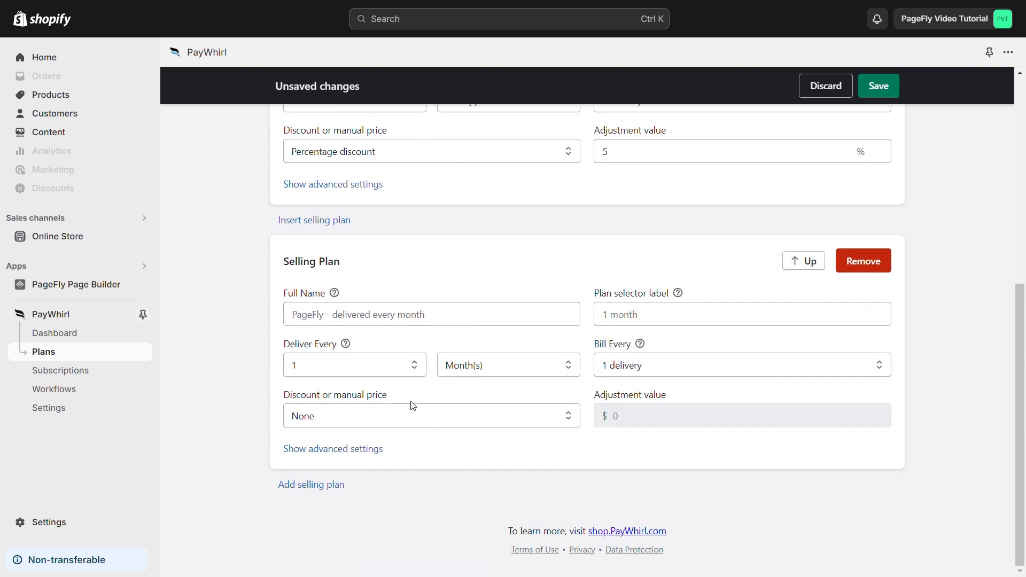
left_click(305, 415)
left_click(331, 463)
left_click(607, 416)
type("7")
mouse_move(640, 344)
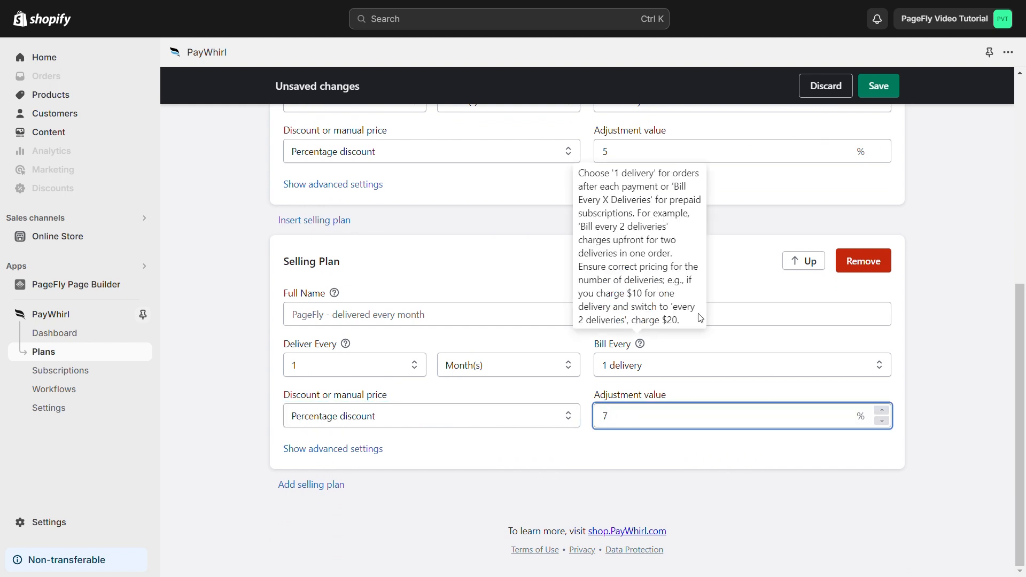
left_click(719, 321)
type("Month (Save 7%")
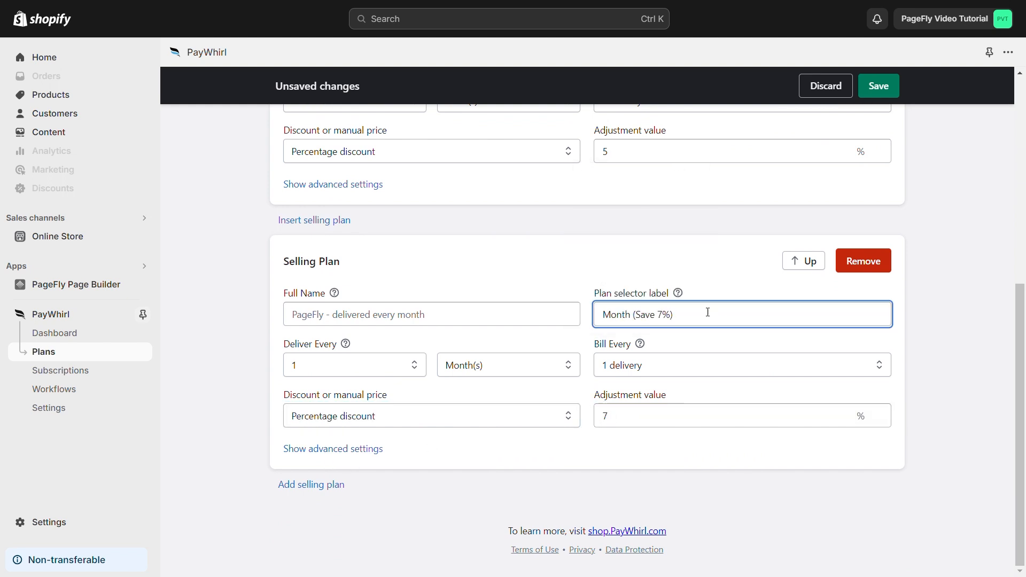
left_click(570, 280)
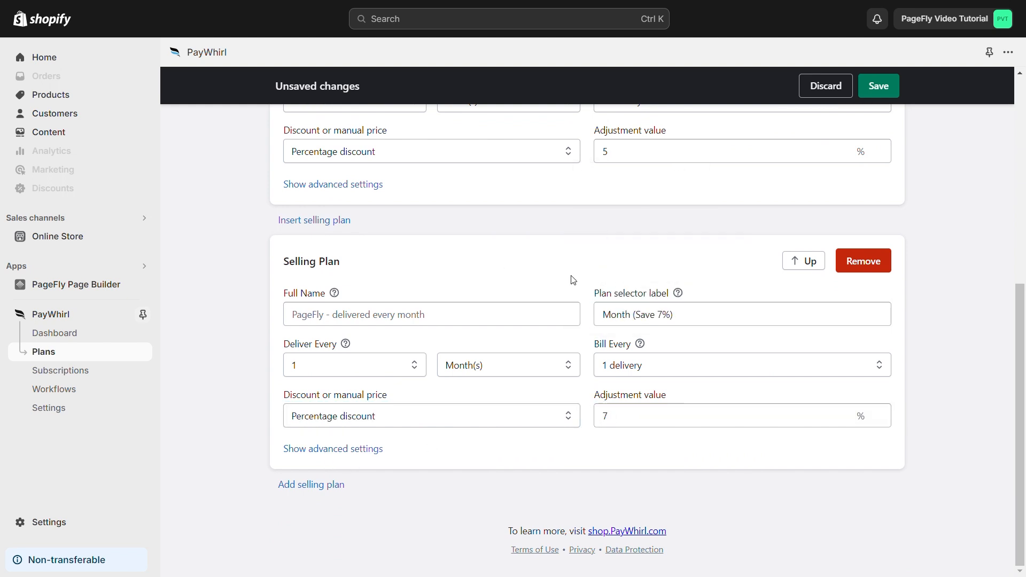
Step: Show the advanced settings of the selling plan group, review them and save the group
scroll(465, 286, "up", 7)
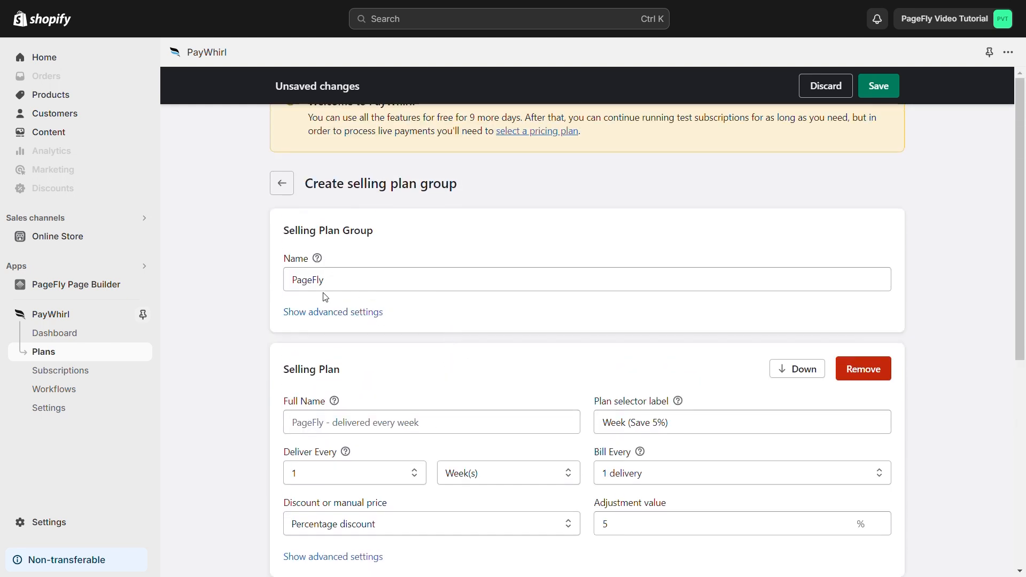
left_click(323, 313)
scroll(337, 310, "down", 1)
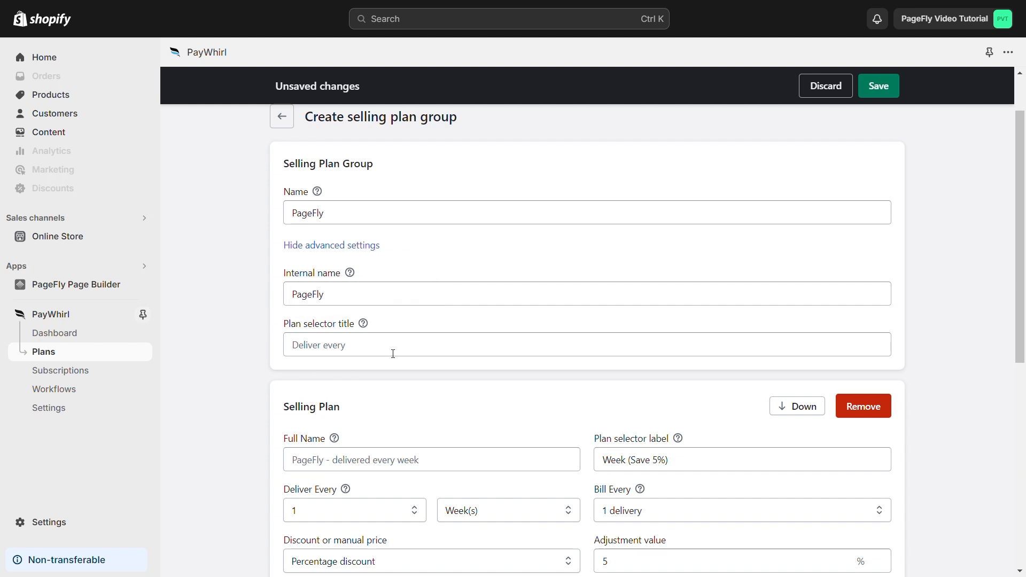
scroll(516, 324, "up", 1)
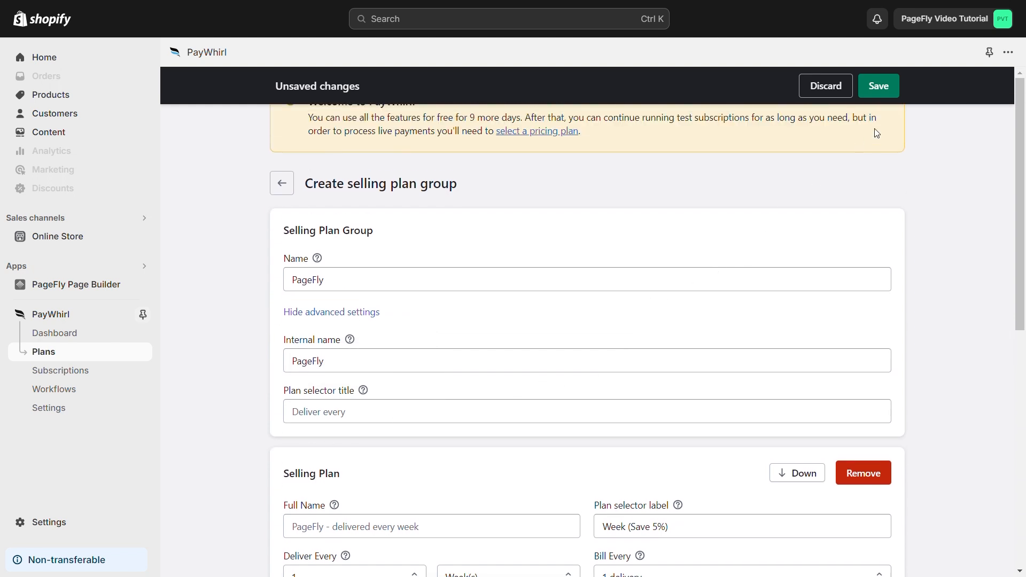
left_click(884, 94)
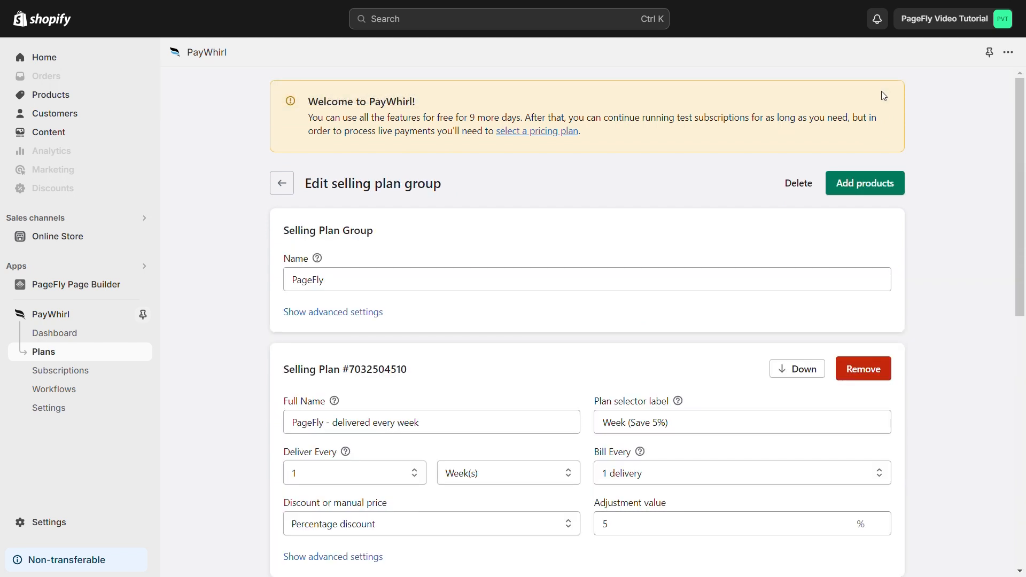
Step: Add the product 100% WHEY GOLD STANDARD 01 to the PageFly selling plan group
left_click(877, 187)
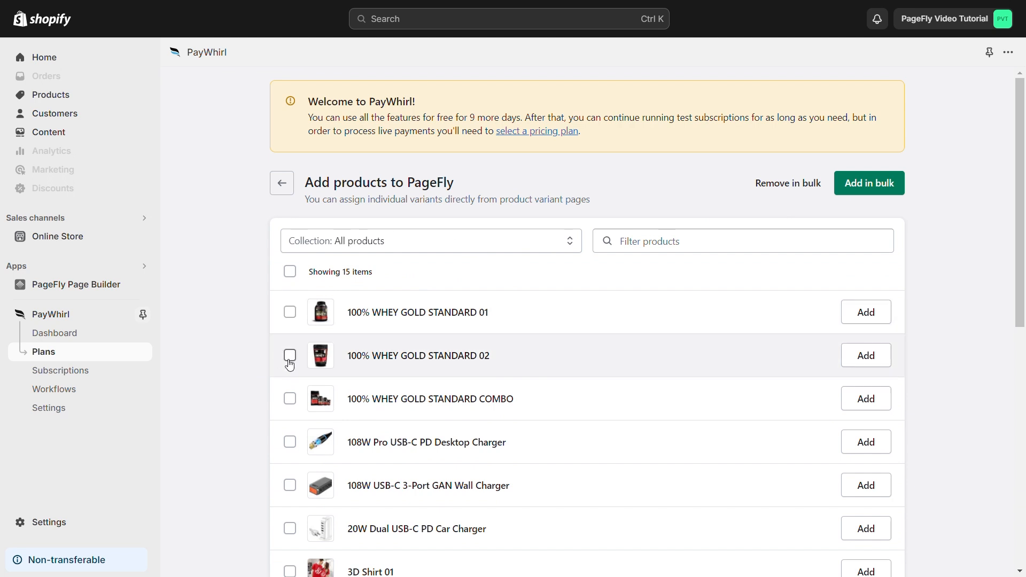
left_click(289, 313)
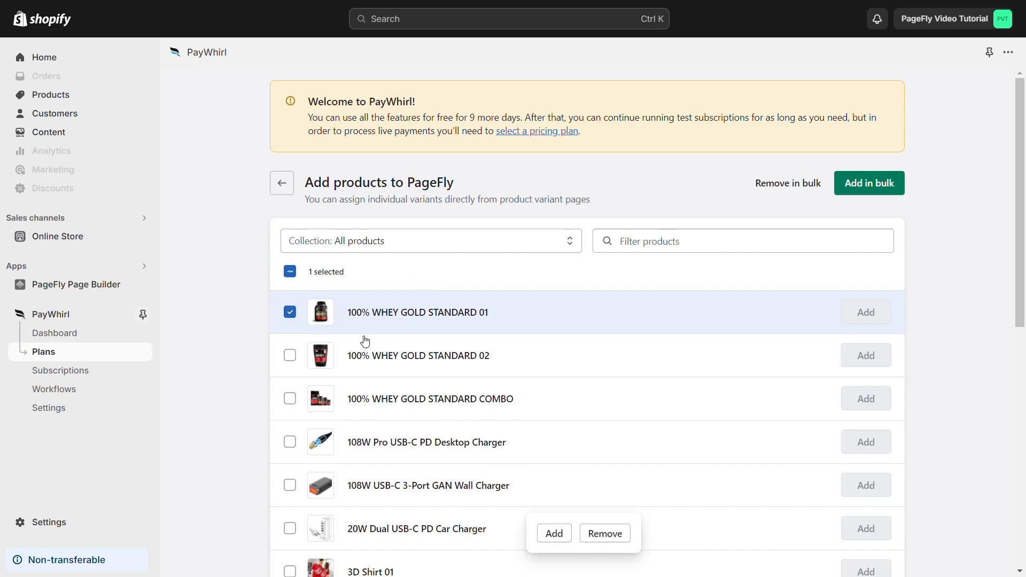
left_click(556, 534)
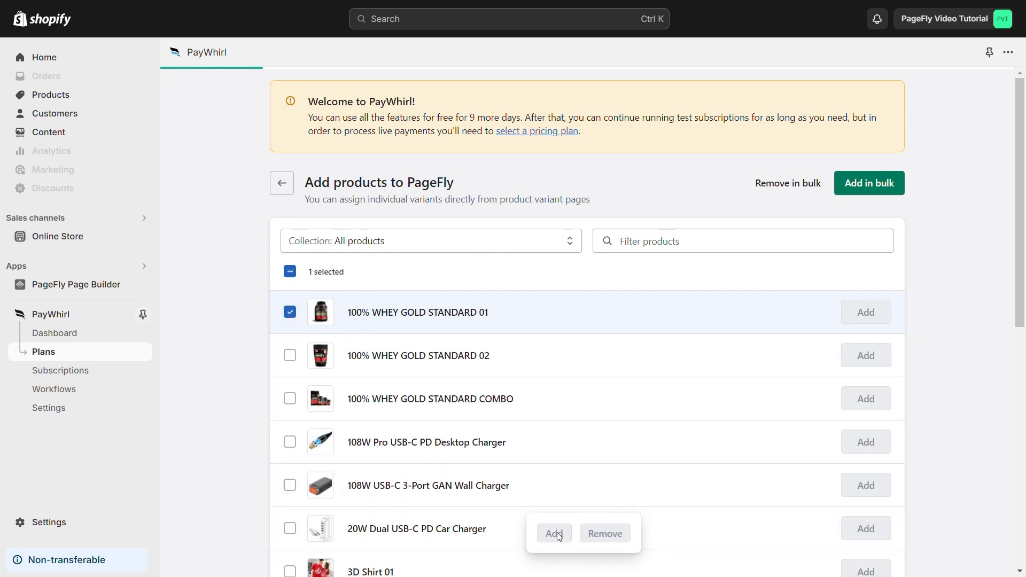
Step: Open the 100% WHEY GOLD STANDARD 01 product in the store's product list and look through its details page
left_click(59, 97)
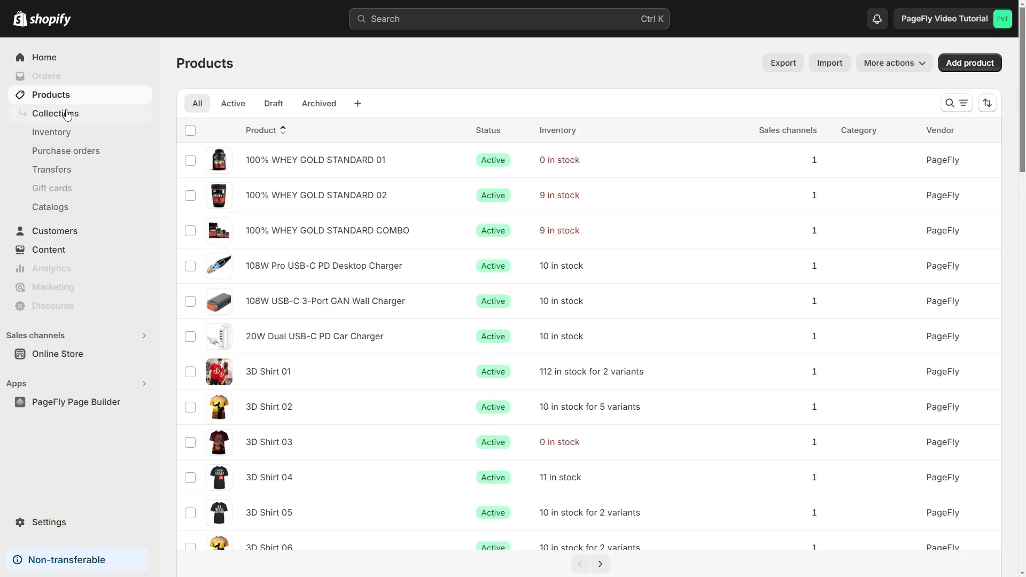
left_click(192, 162)
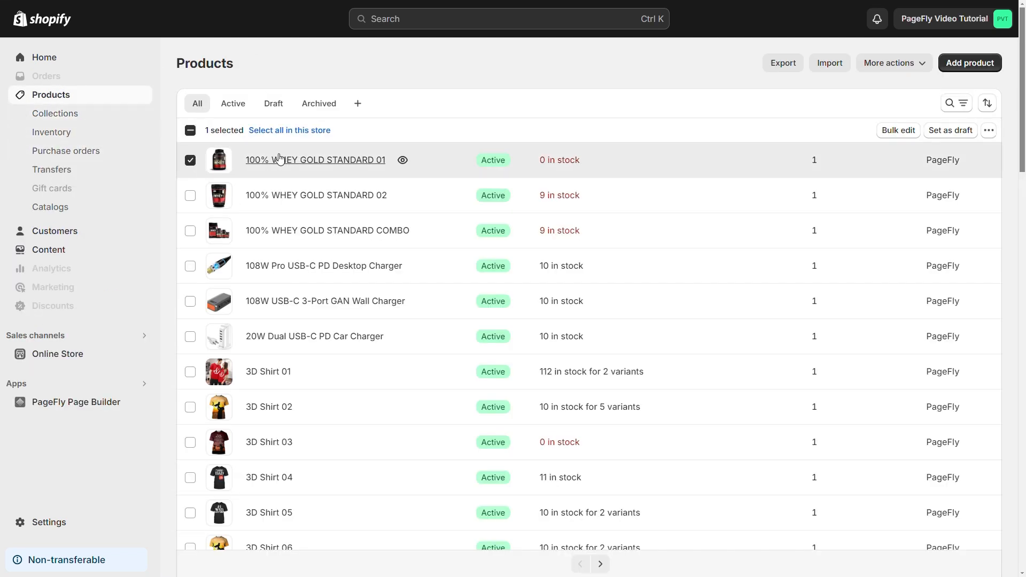
left_click(281, 161)
scroll(275, 167, "down", 15)
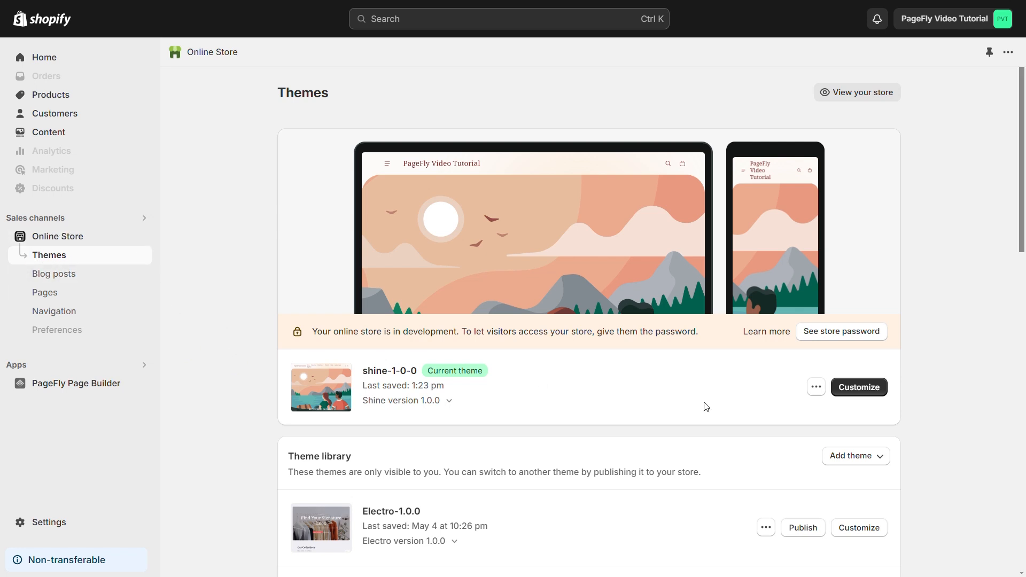
Step: Open the current shine-1-0-0 theme for customization and switch to the pf-ec333e43 product template
left_click(869, 391)
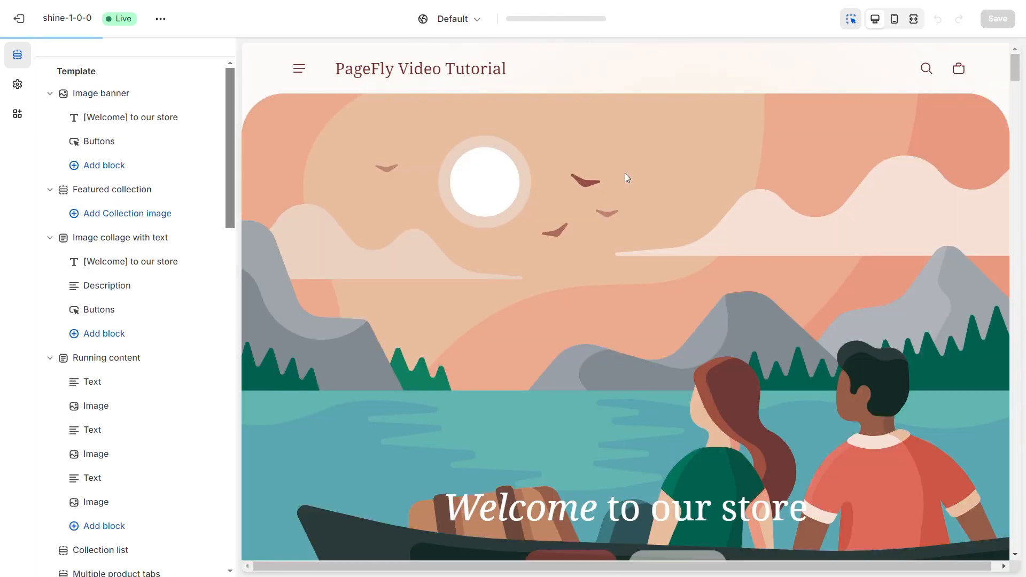
left_click(551, 22)
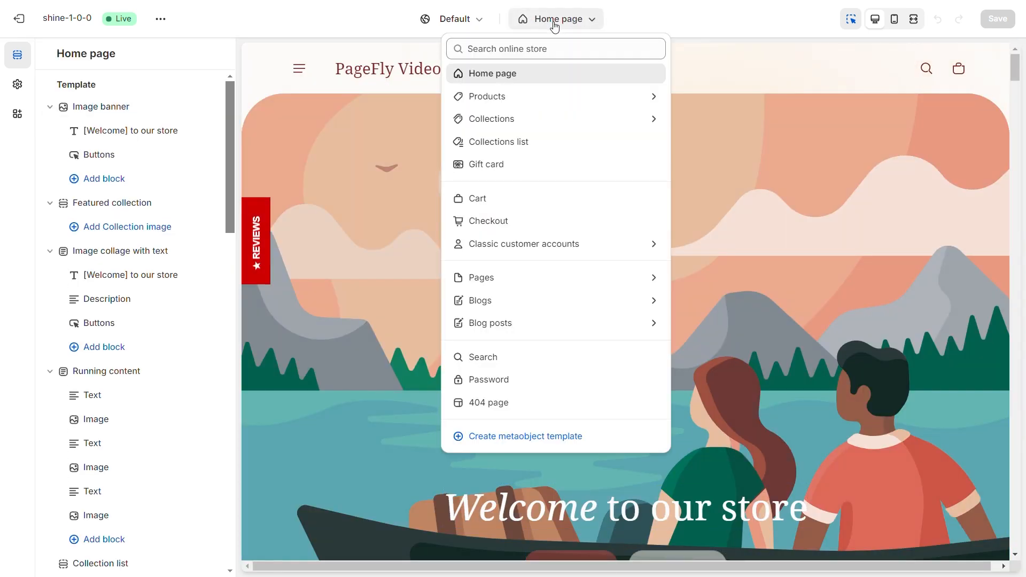
left_click(488, 97)
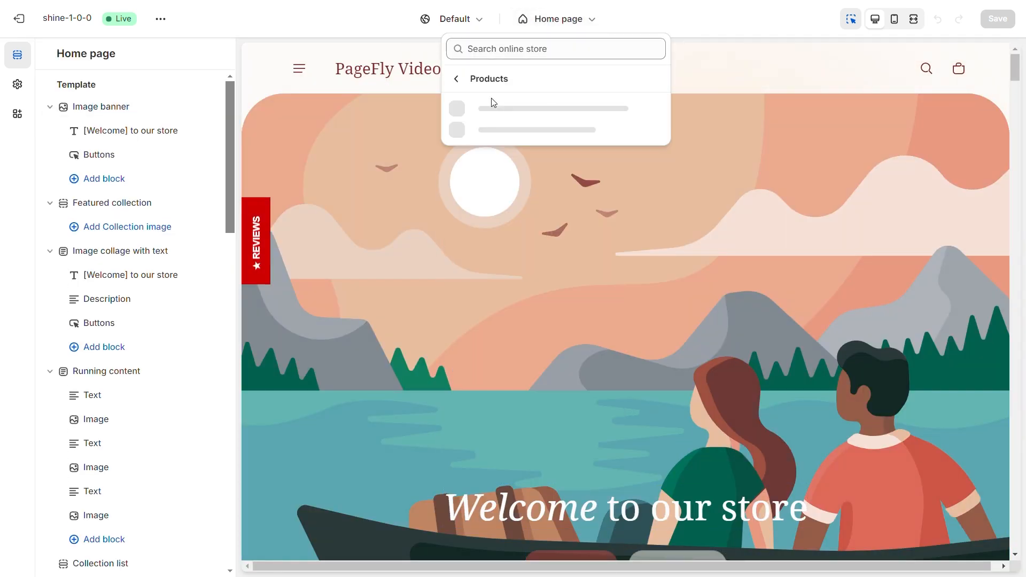
left_click(489, 115)
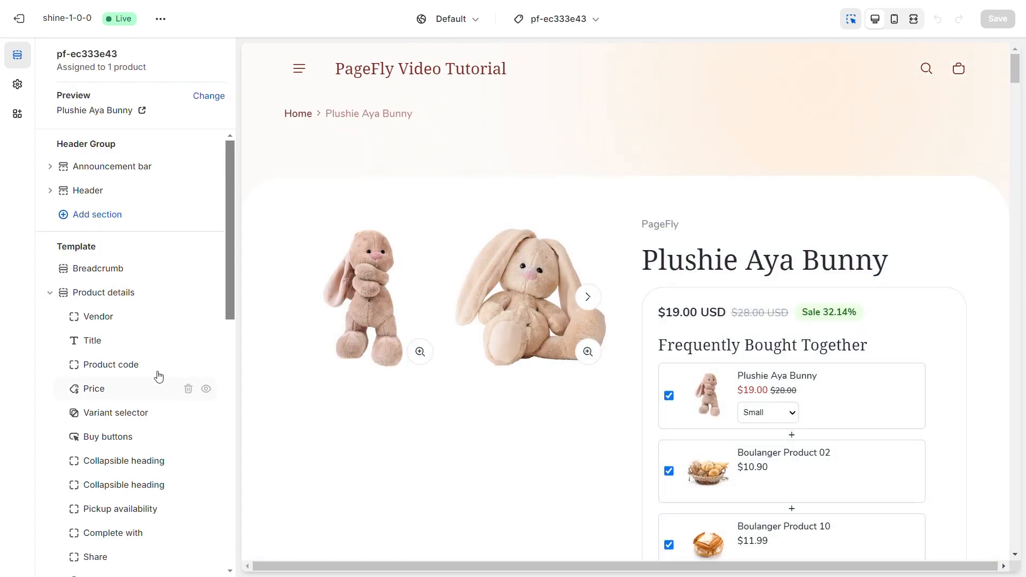
Step: Add the PayWhirl Plan Selector app block to the Product details section
scroll(165, 370, "down", 3)
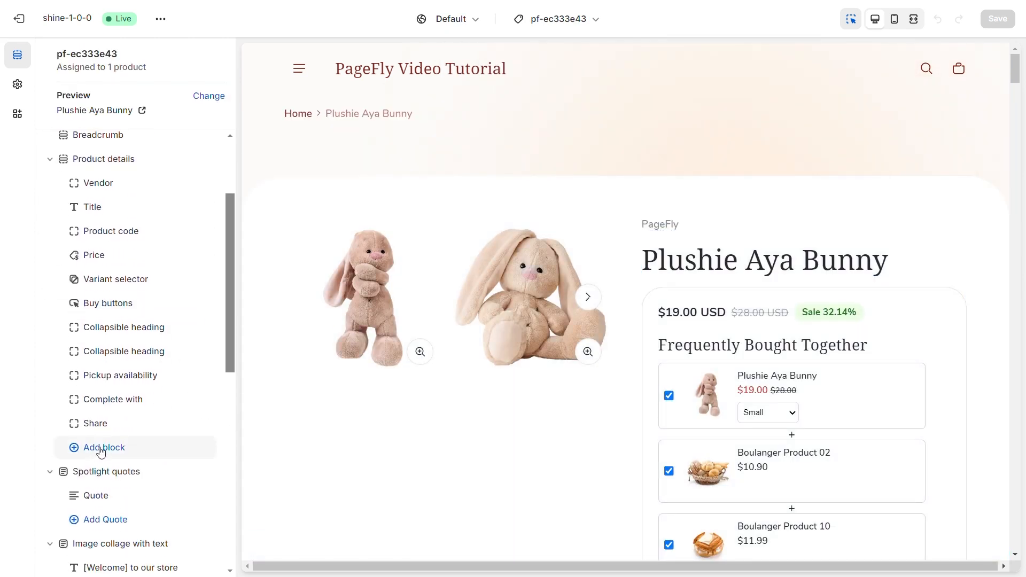
left_click(99, 450)
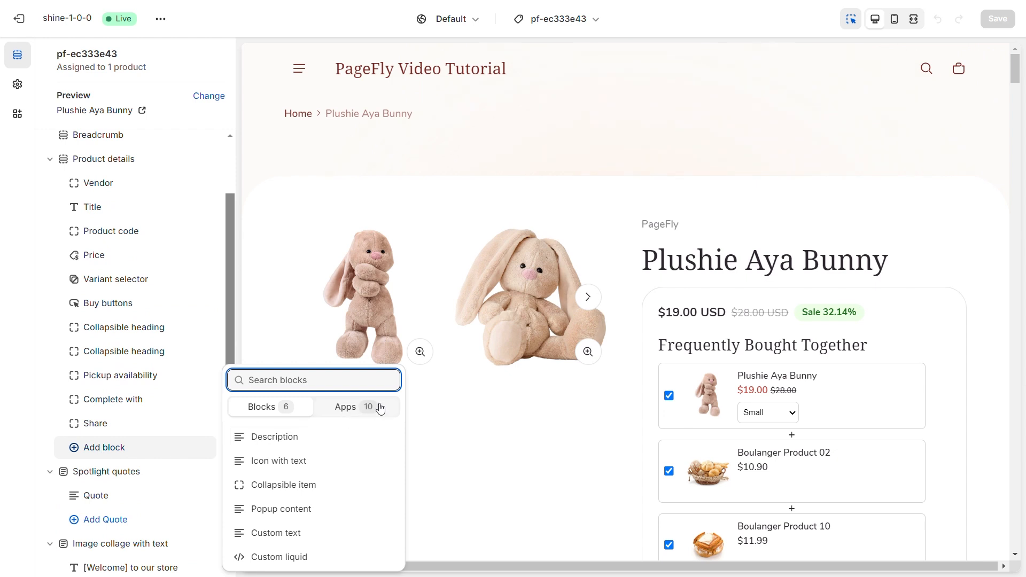
left_click(345, 411)
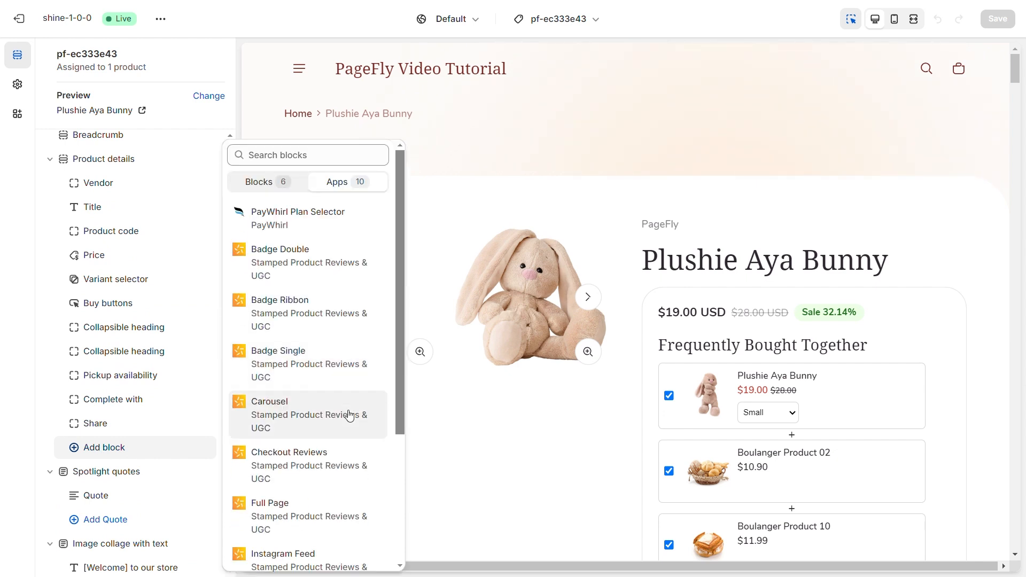
left_click(294, 230)
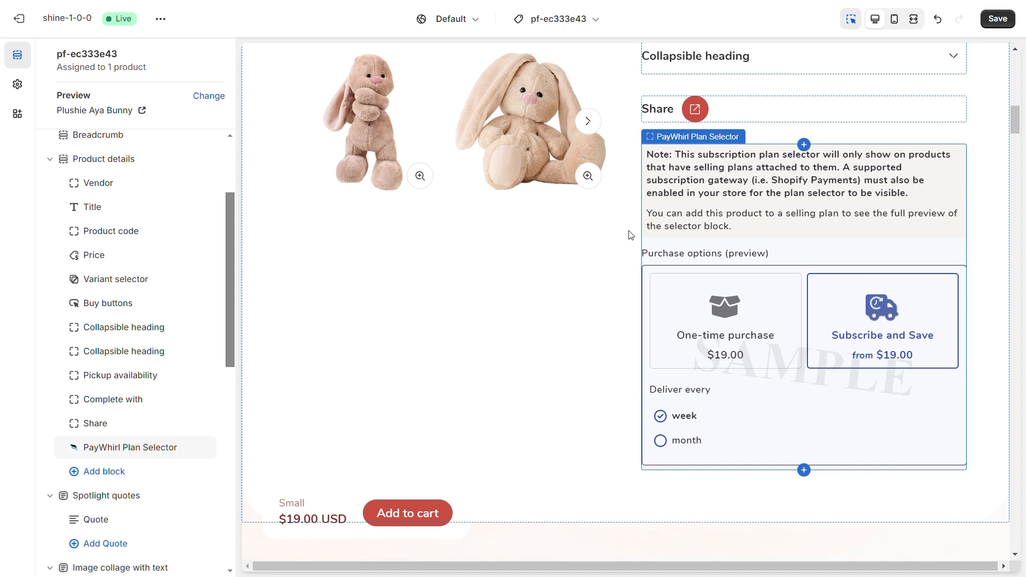
Step: In the PayWhirl Customer app embed, enable the subscriptions link, the login page note and the note before changing the address
left_click(21, 116)
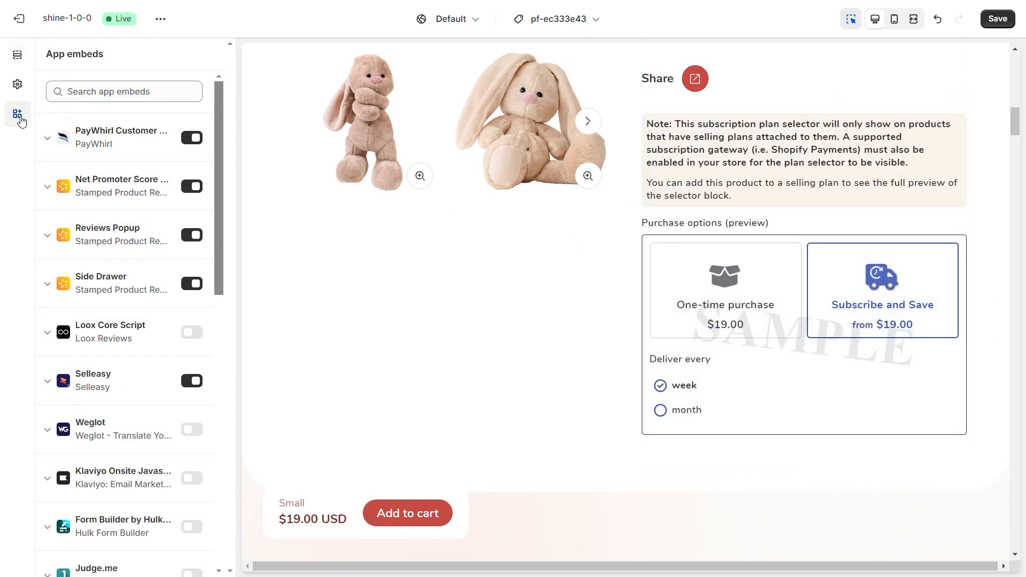
left_click(96, 140)
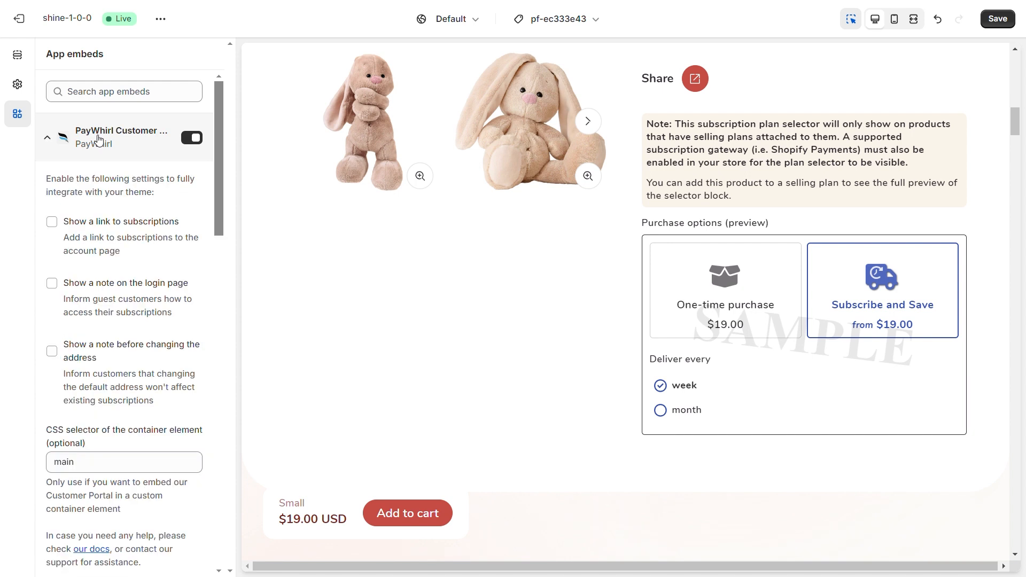
left_click(52, 224)
left_click(54, 285)
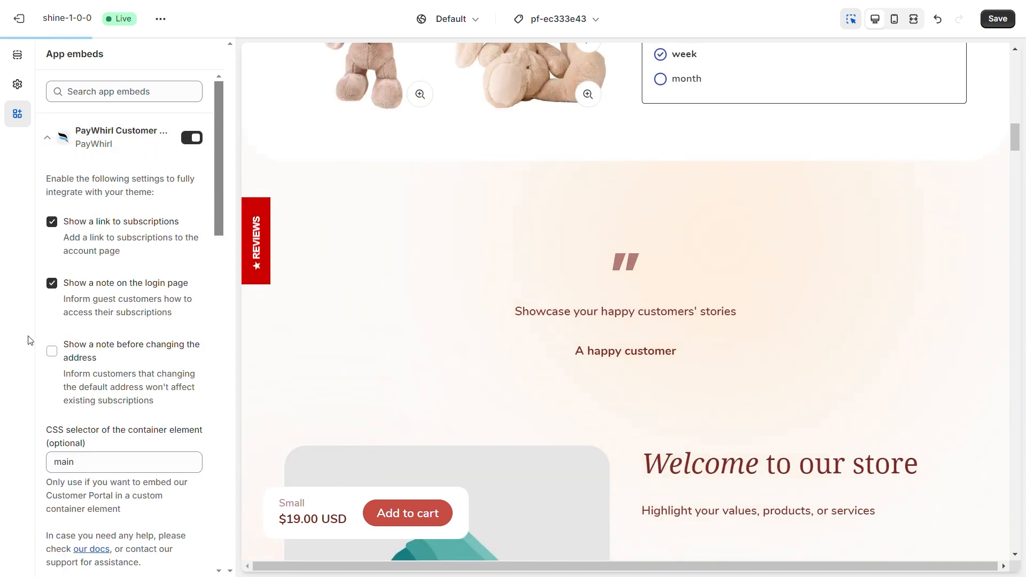
left_click(52, 353)
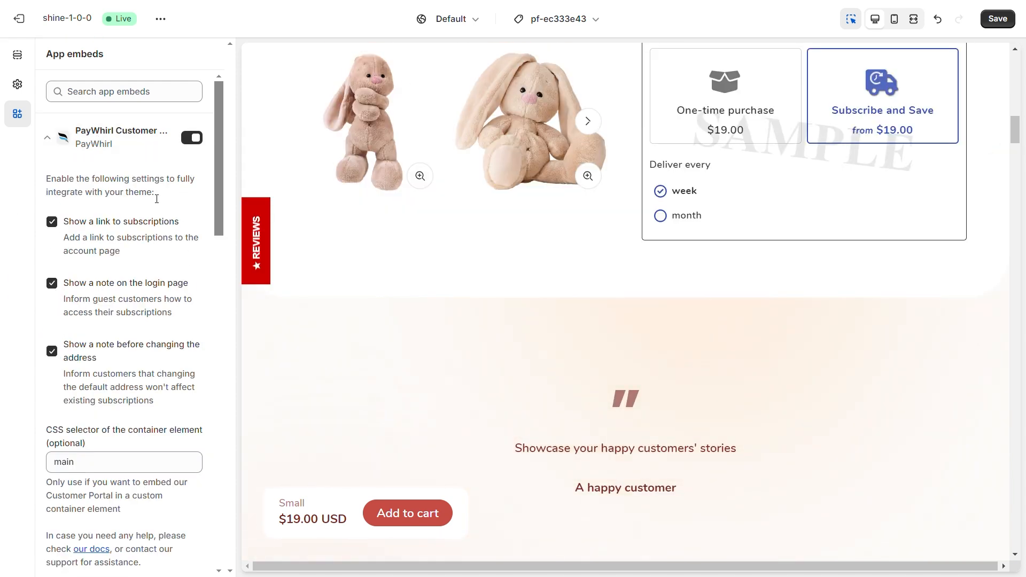
Step: Check the PayWhirl Plan Selector preview in the Product details section and save the theme changes
left_click(767, 230)
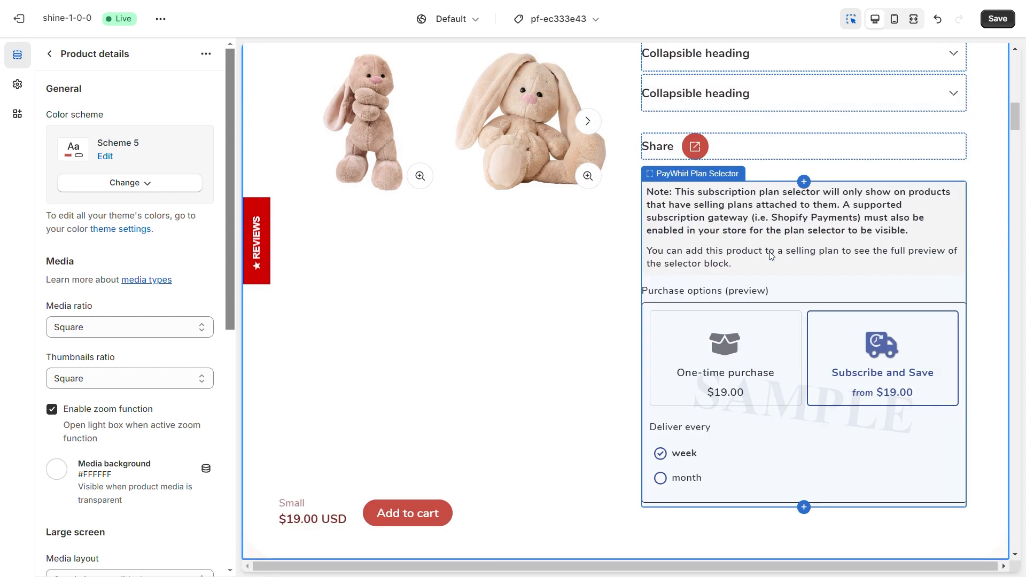
scroll(771, 255, "down", 1)
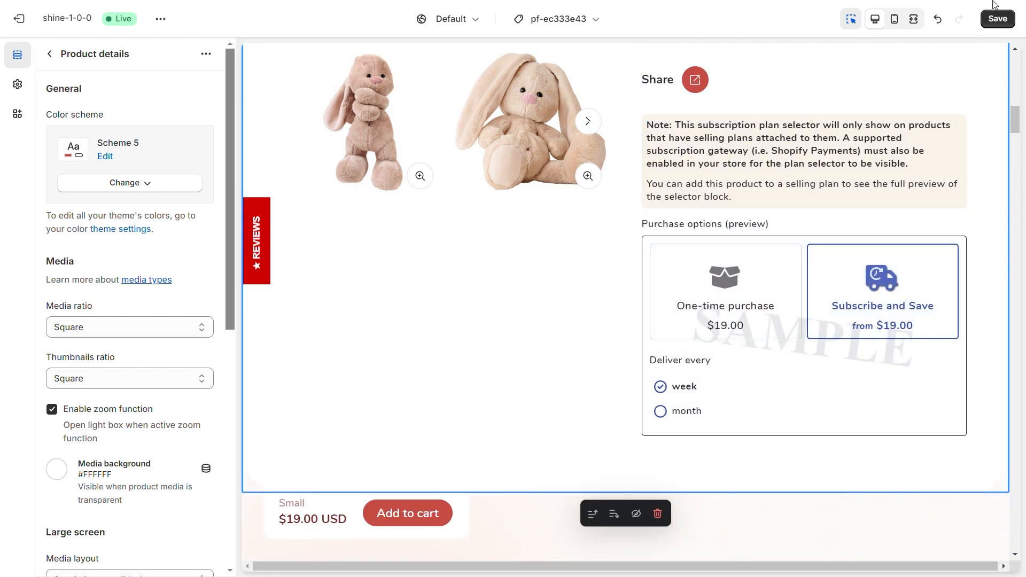
left_click(1000, 21)
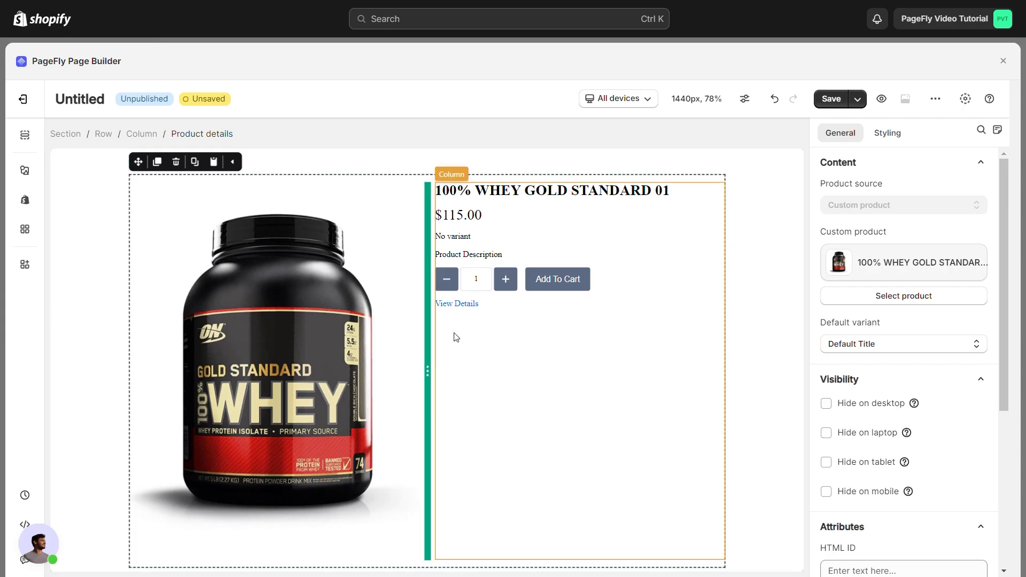
Step: In PageFly Page Builder, search the third-party integrations for PayWhirl and enable PayWhirl Subscription Payments
left_click(25, 229)
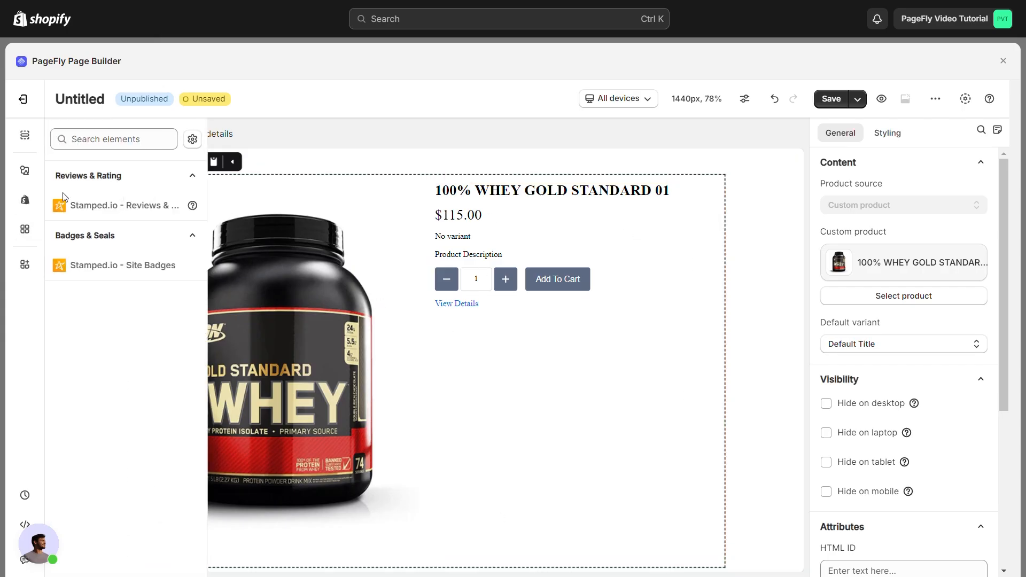
left_click(192, 138)
type("P")
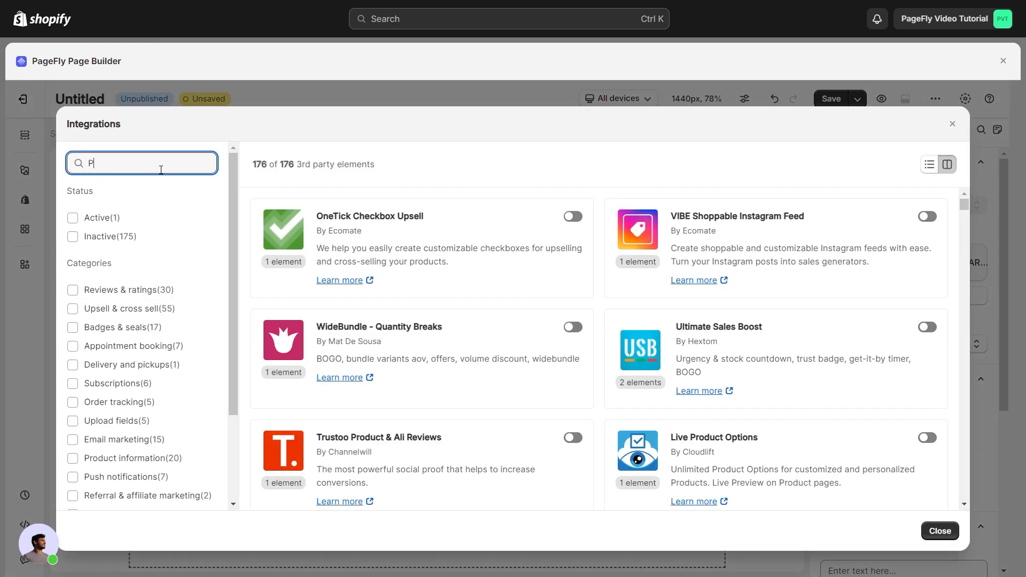
type("ayWh")
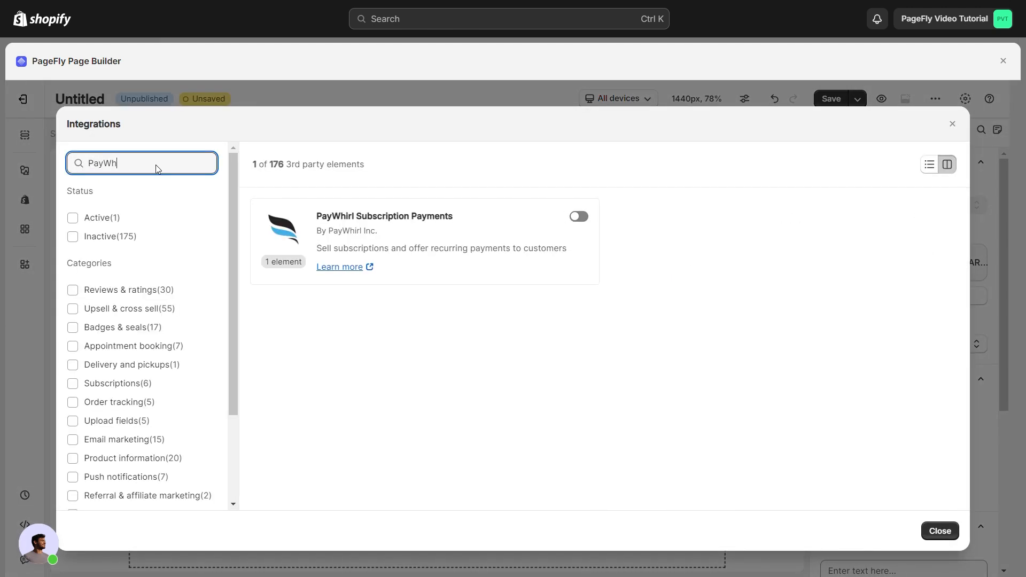
type("irl")
left_click(579, 217)
left_click(940, 530)
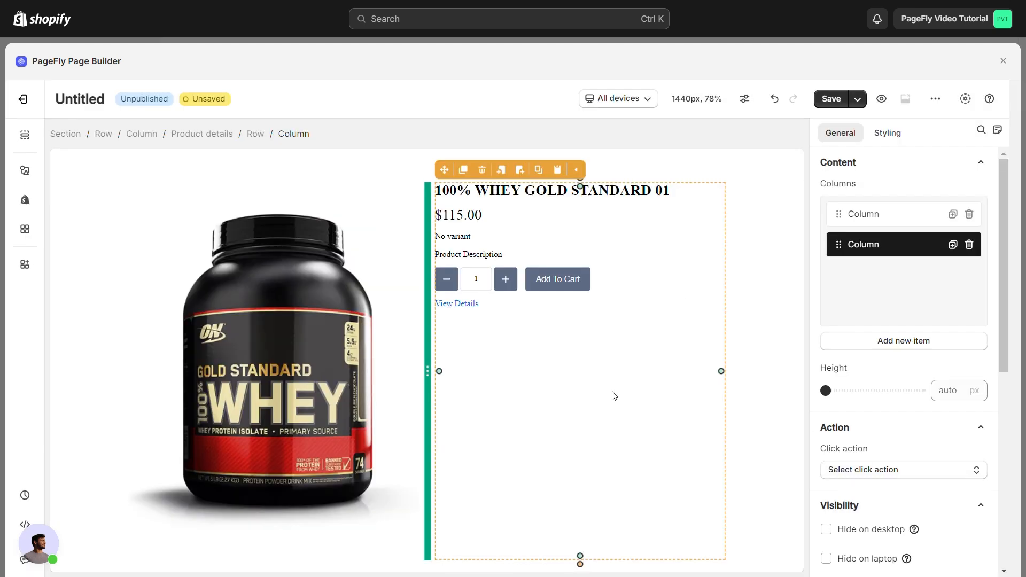
Step: Add the PayWhirl Recurring Payments Subscriptions element below the View Details link in the product details column
left_click(26, 231)
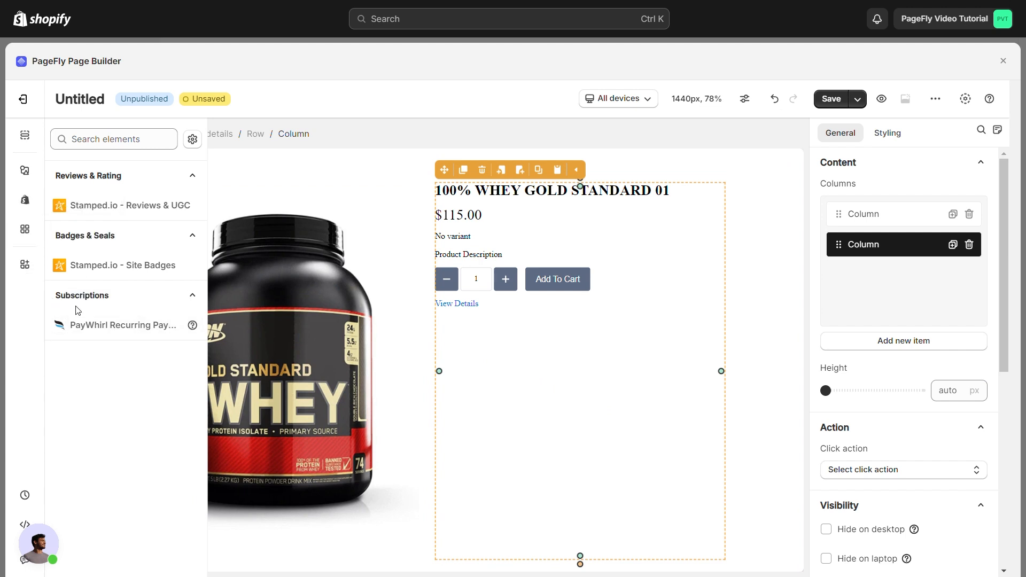
left_click(120, 329)
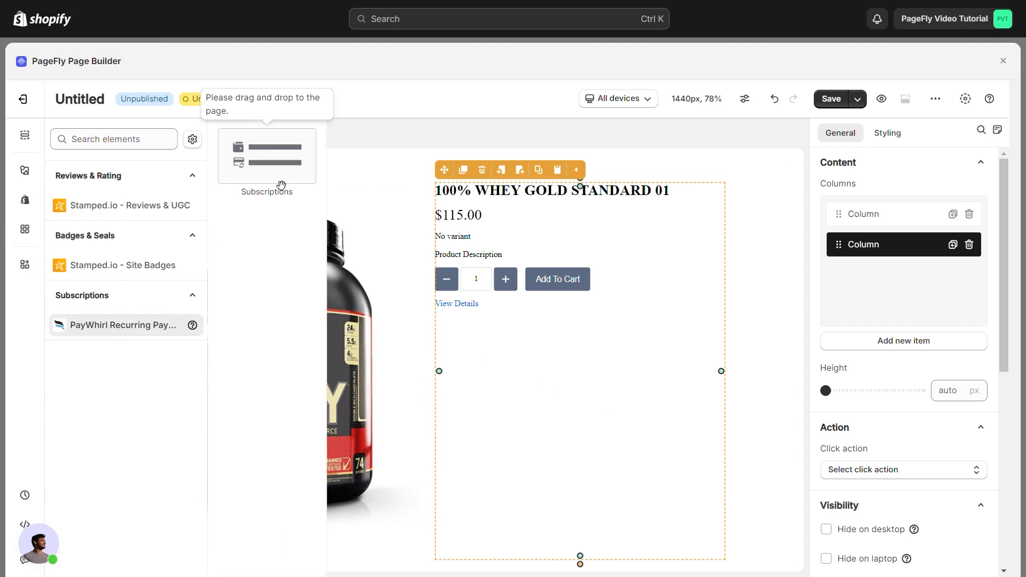
mouse_move(274, 180)
left_mouse_down()
mouse_move(272, 167)
mouse_move(489, 354)
left_mouse_up()
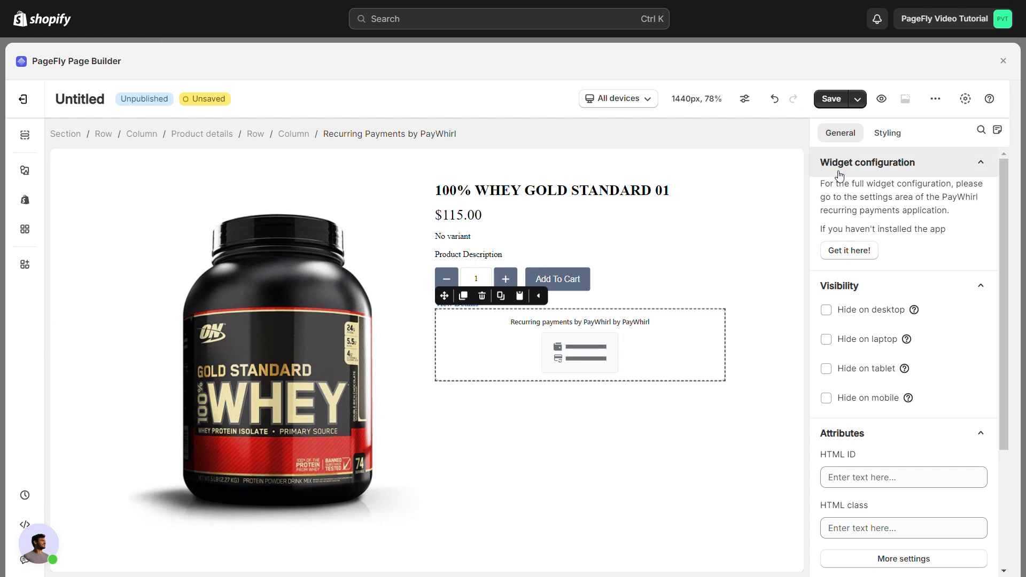
Step: Examine the PayWhirl element's general and styling settings, including visibility, attributes, animation, spacing, border, opacity and CSS code
scroll(829, 257, "down", 1)
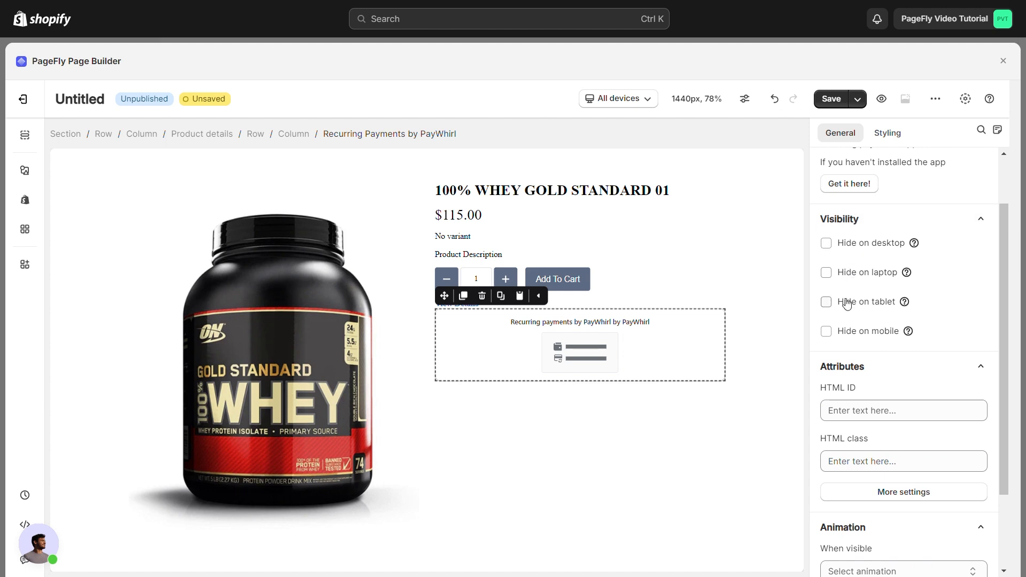
scroll(847, 299, "down", 3)
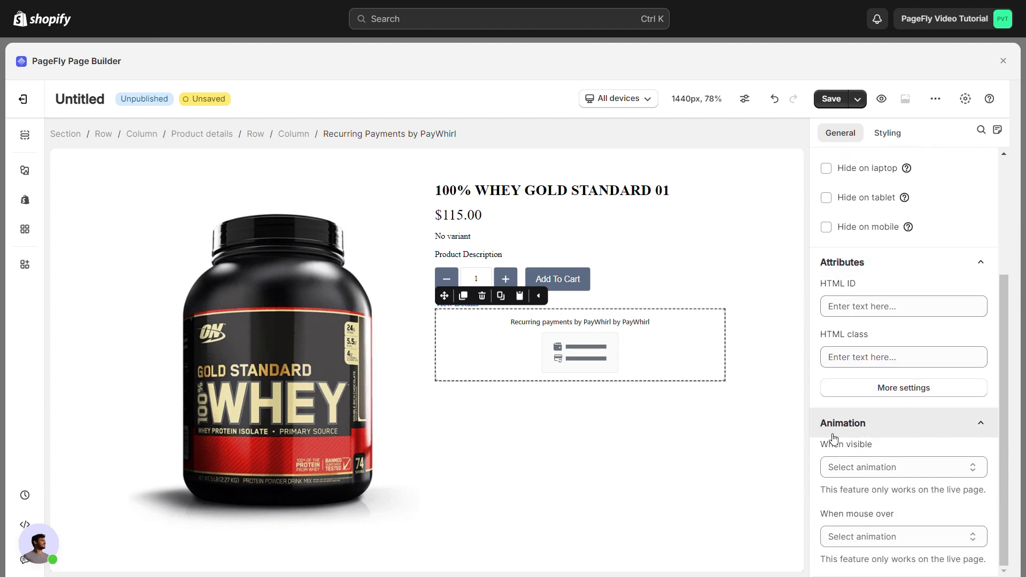
left_click(896, 134)
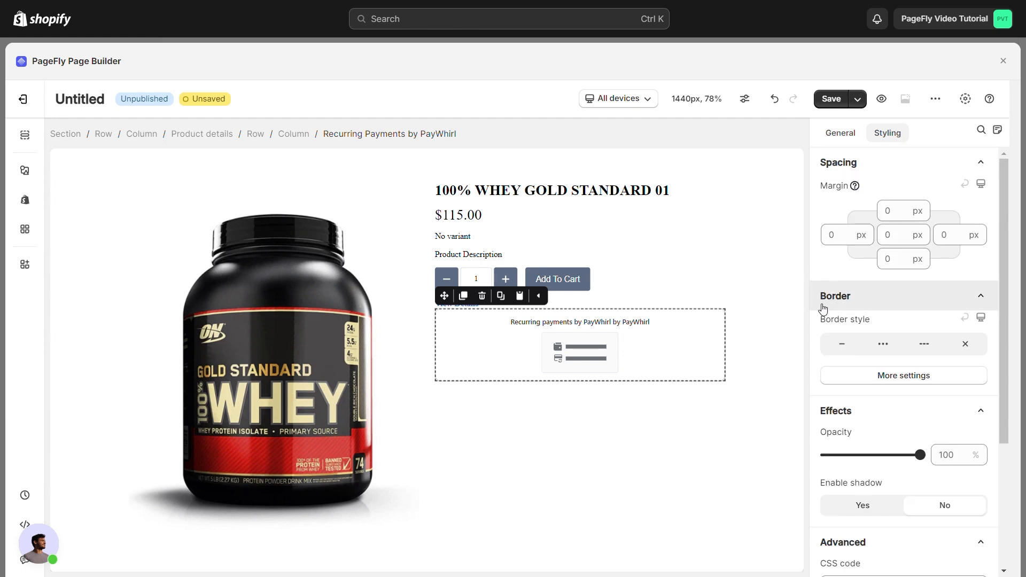
scroll(881, 357, "down", 1)
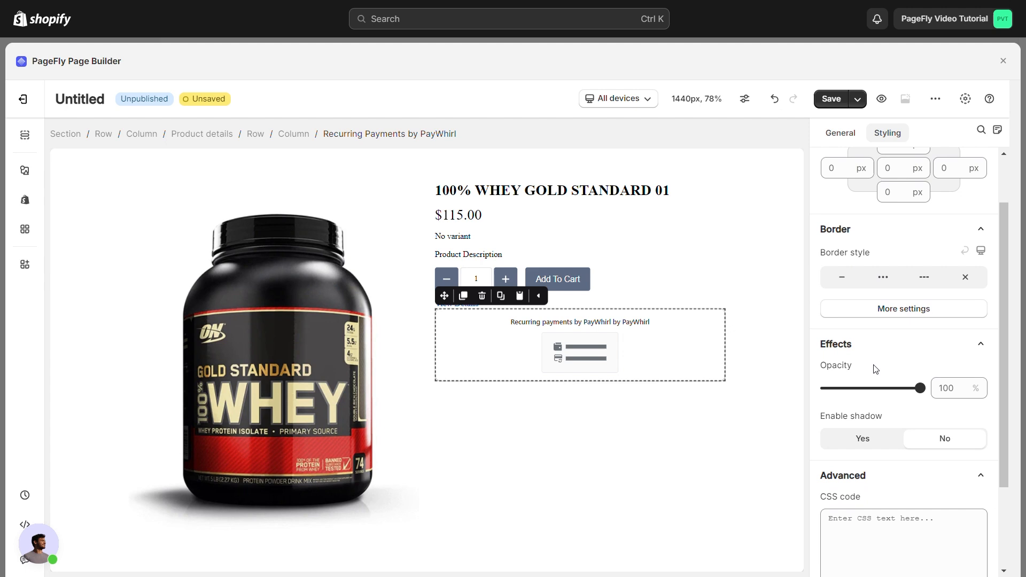
mouse_move(920, 387)
left_mouse_down()
mouse_move(884, 388)
mouse_move(921, 389)
left_mouse_up()
scroll(852, 398, "down", 2)
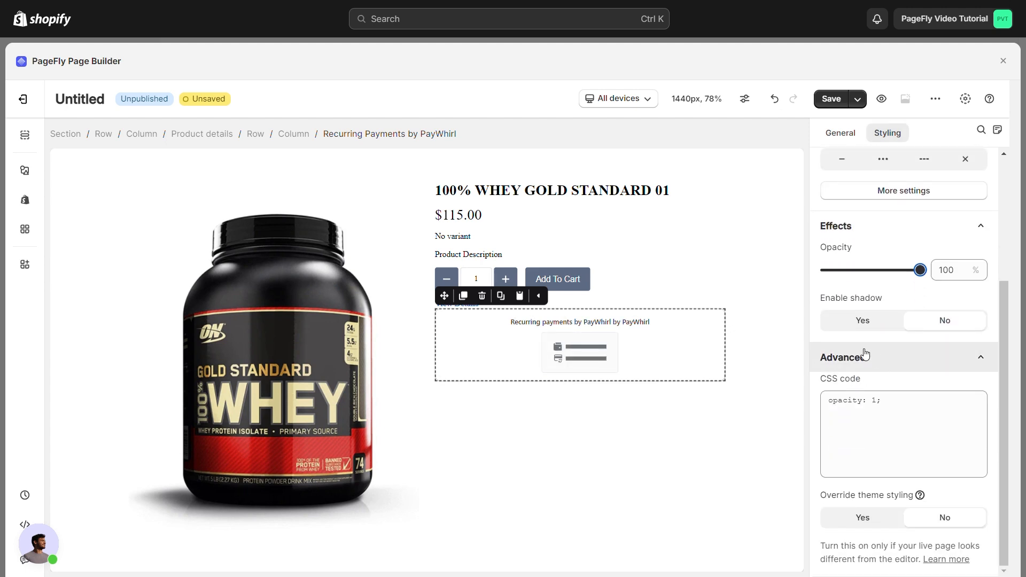
scroll(859, 366, "up", 3)
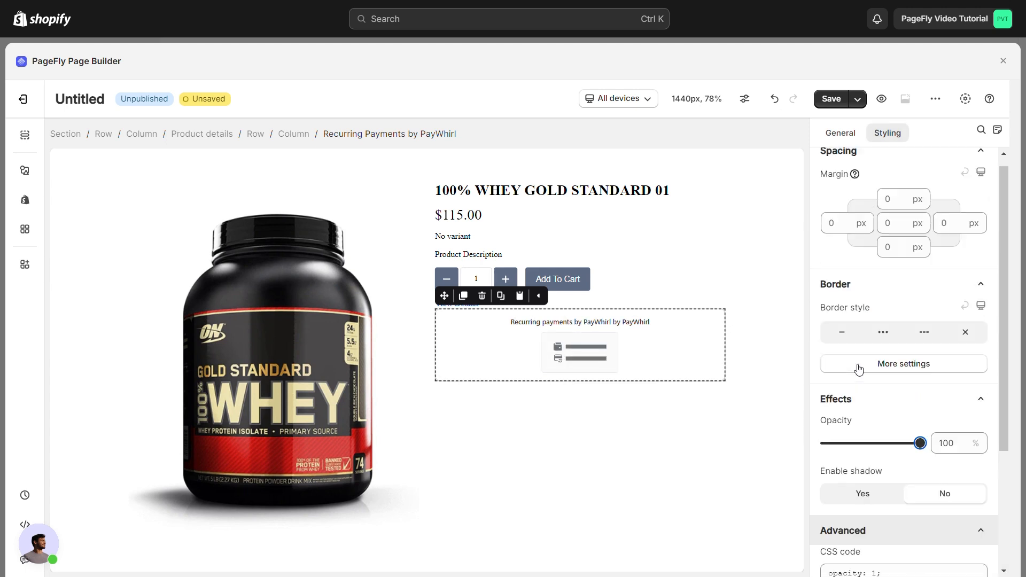
Step: Save and publish the page, and open the live 100% WHEY GOLD STANDARD 01 product page
left_click(842, 102)
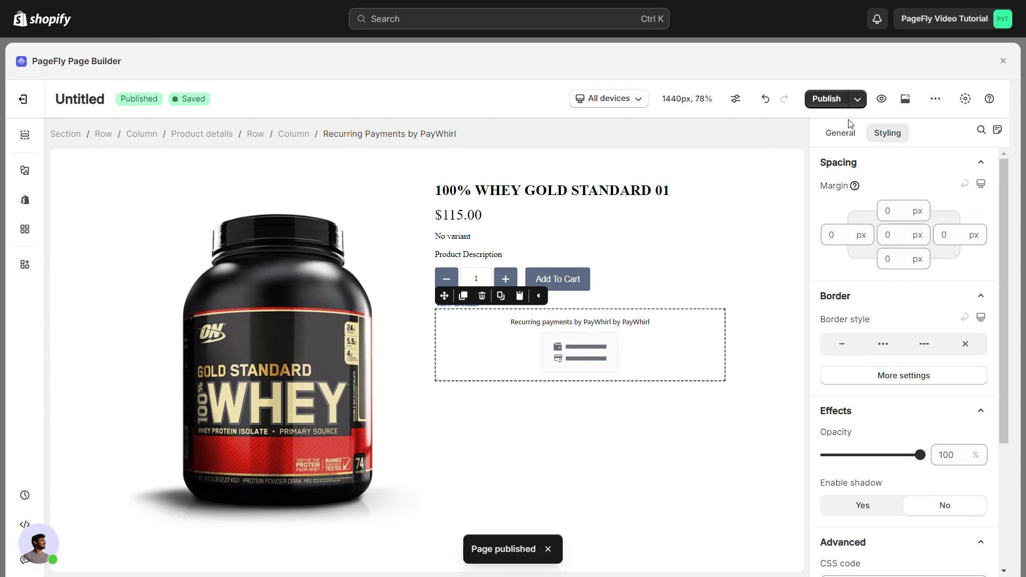
left_click(905, 100)
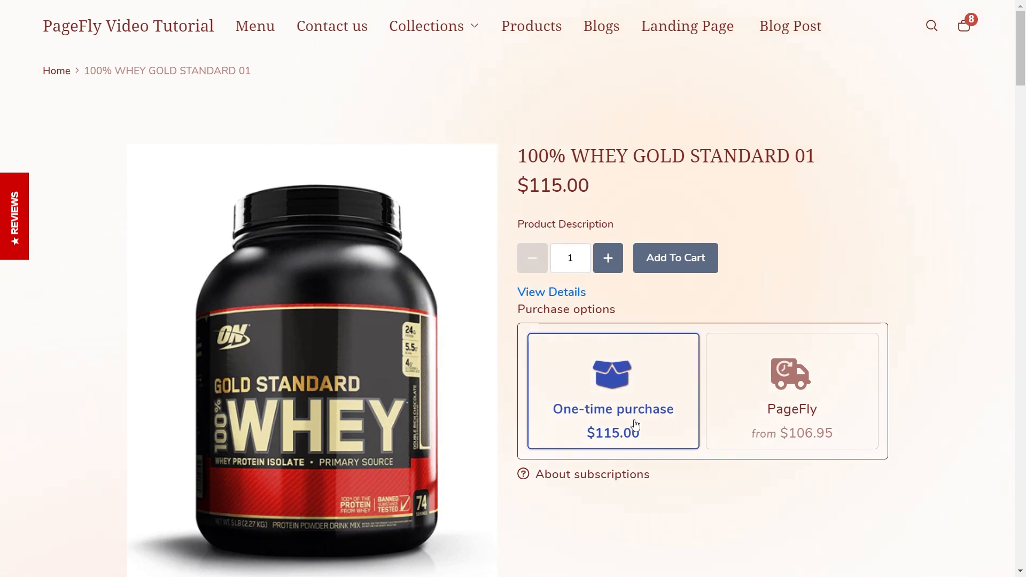
Step: Test the PageFly subscription option on the live product page, trying the Month delivery plan and returning to Week
left_click(789, 422)
scroll(789, 421, "down", 1)
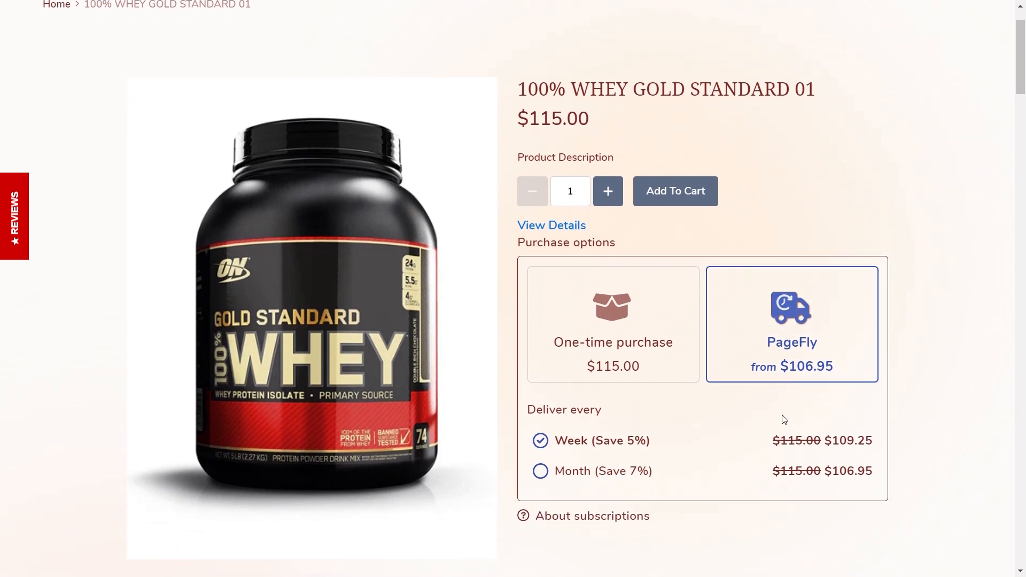
left_click(542, 475)
left_click(541, 449)
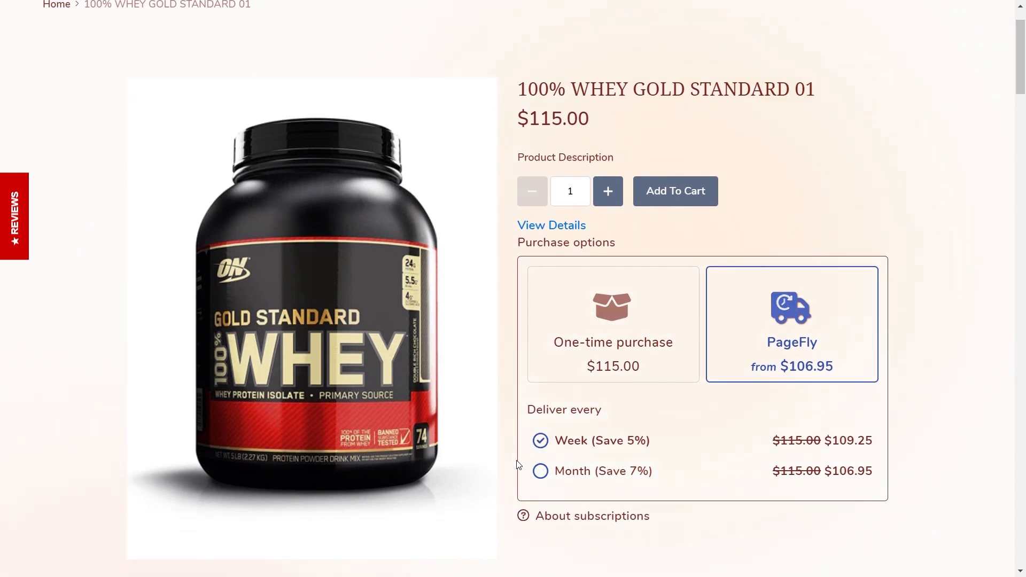